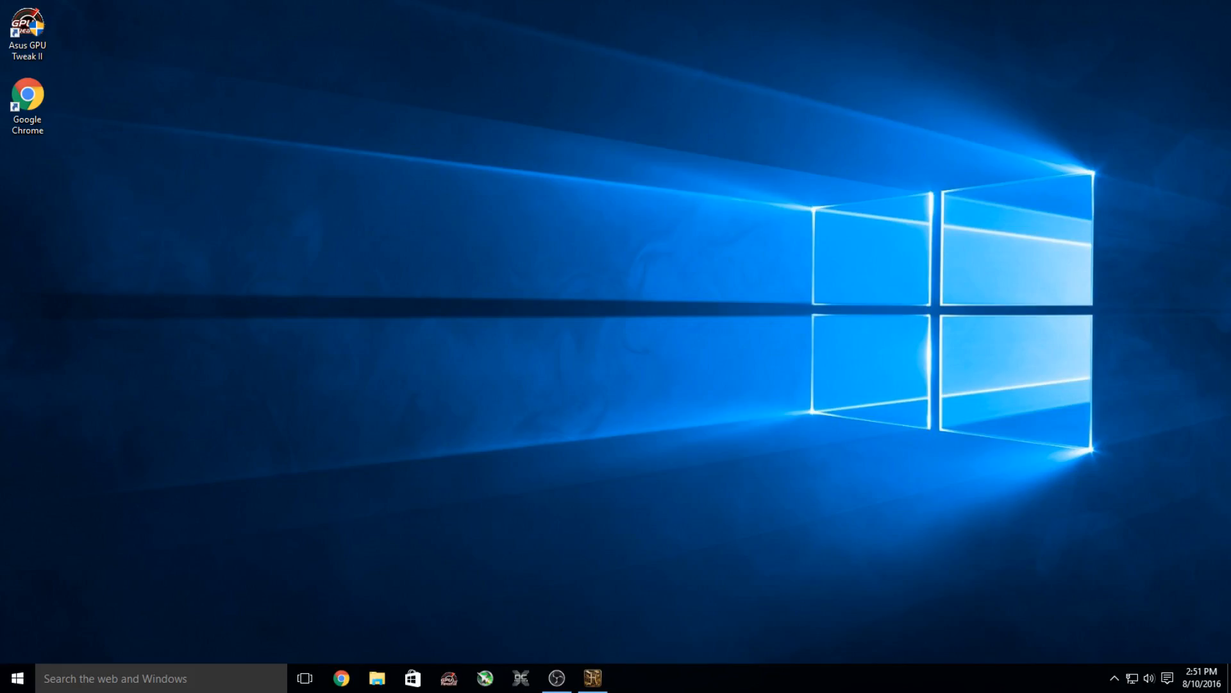
Step: Bring up the Unigine Heaven Benchmark launcher, move it into full view and minimize it
left_click(592, 678)
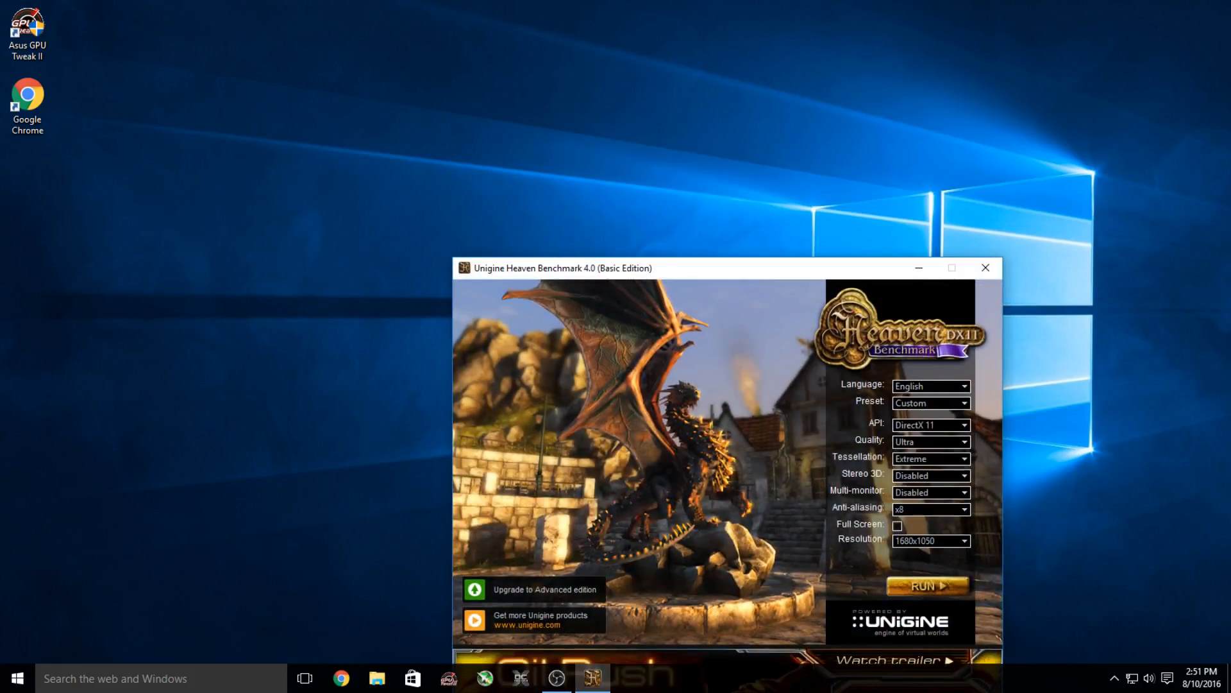
left_click_drag(709, 276, 742, 30)
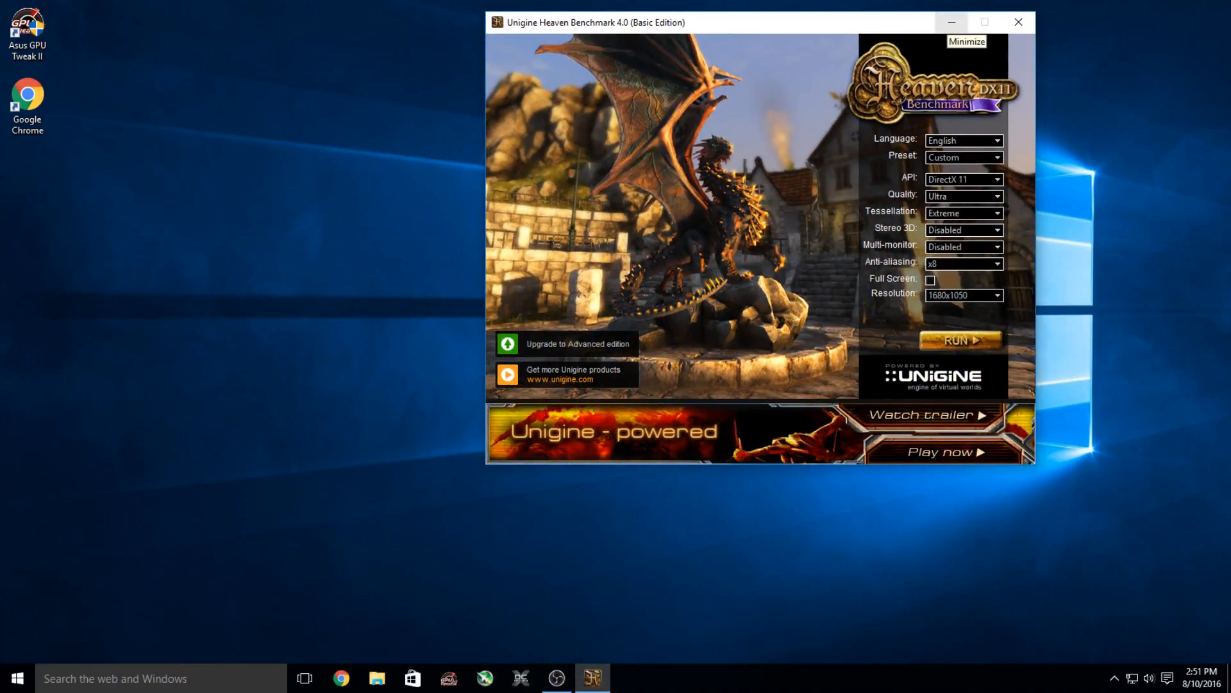
left_click(952, 22)
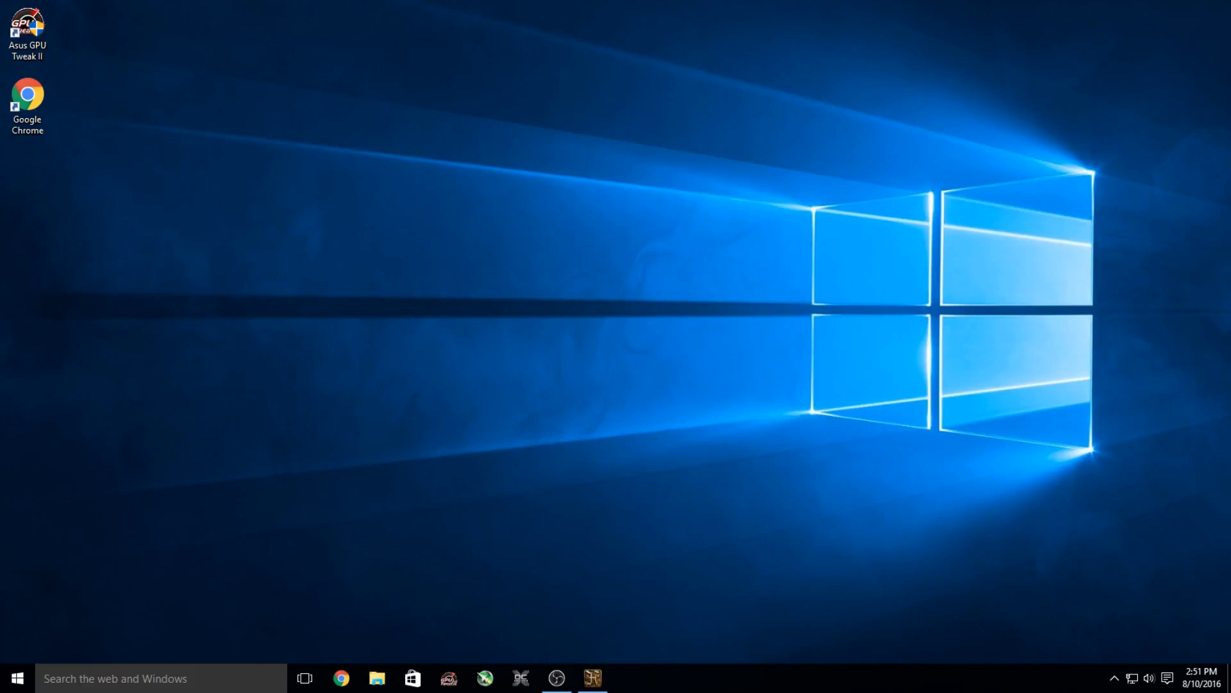
Step: Open ASUS GPU Tweak II, choose OC mode and switch to Professional Mode
left_click(1115, 678)
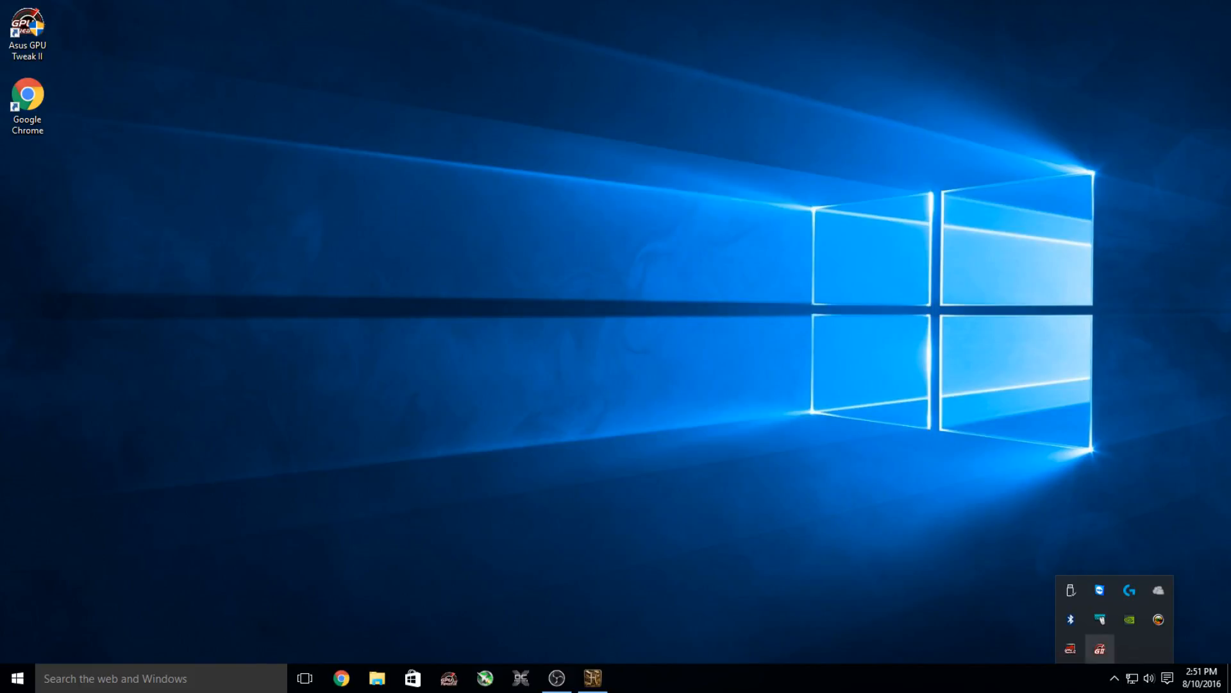
left_click(1099, 649)
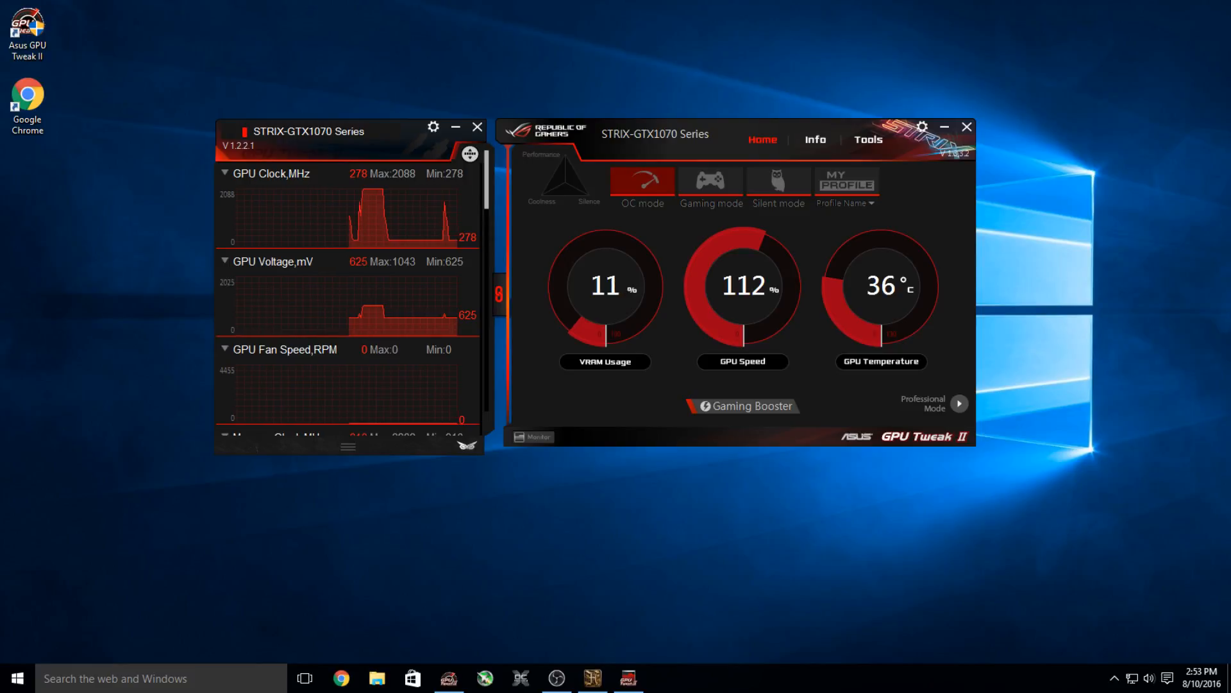
left_click(643, 182)
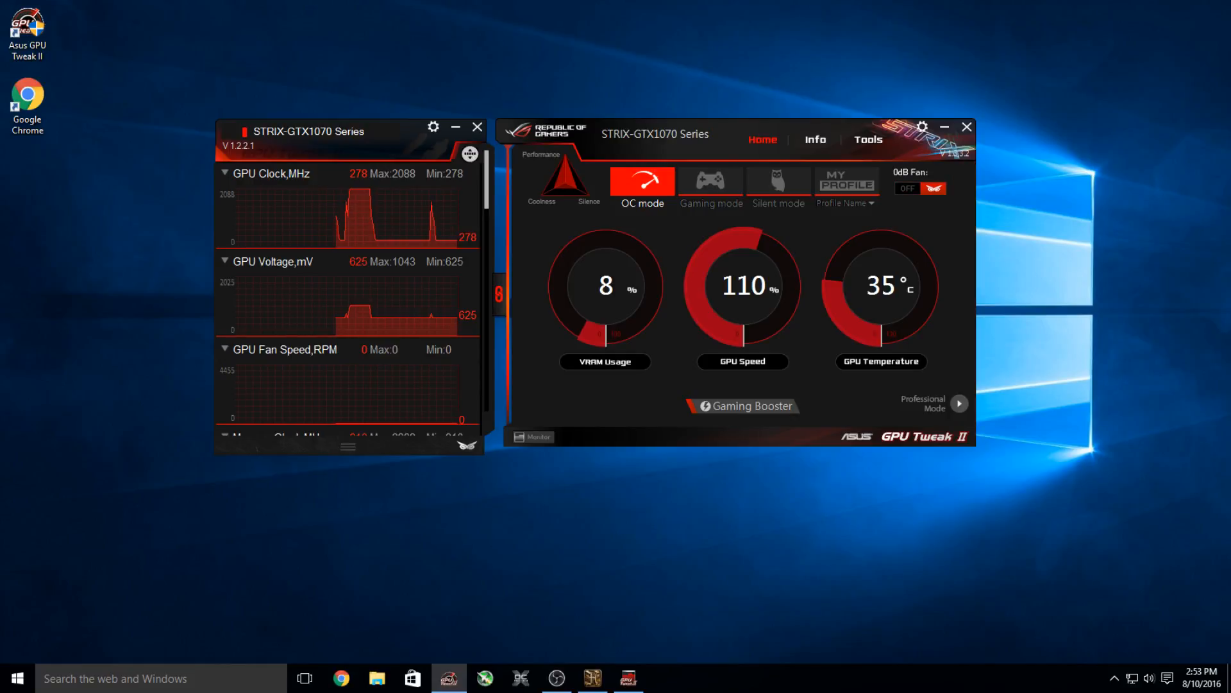
left_click(959, 404)
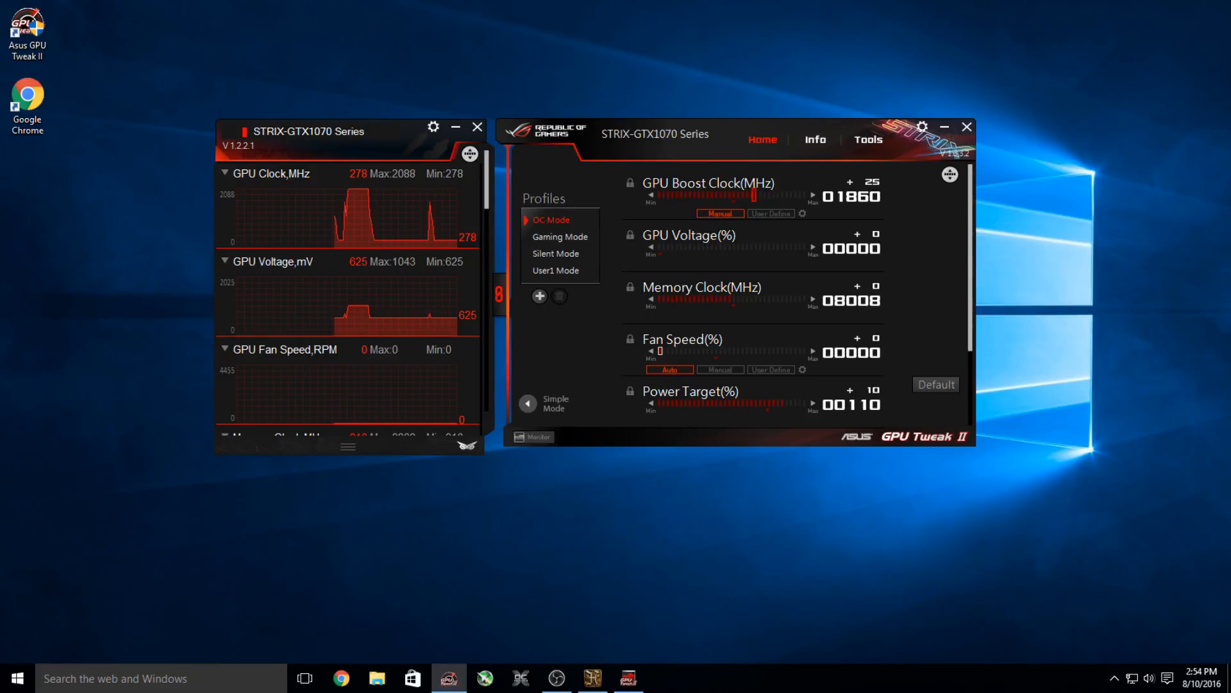
Step: Set GPU Boost Clock to 1920 MHz, Memory Clock to 8296 MHz and Power Target to 120% with a 92 C temperature target, and apply
left_click_drag(755, 195, 802, 194)
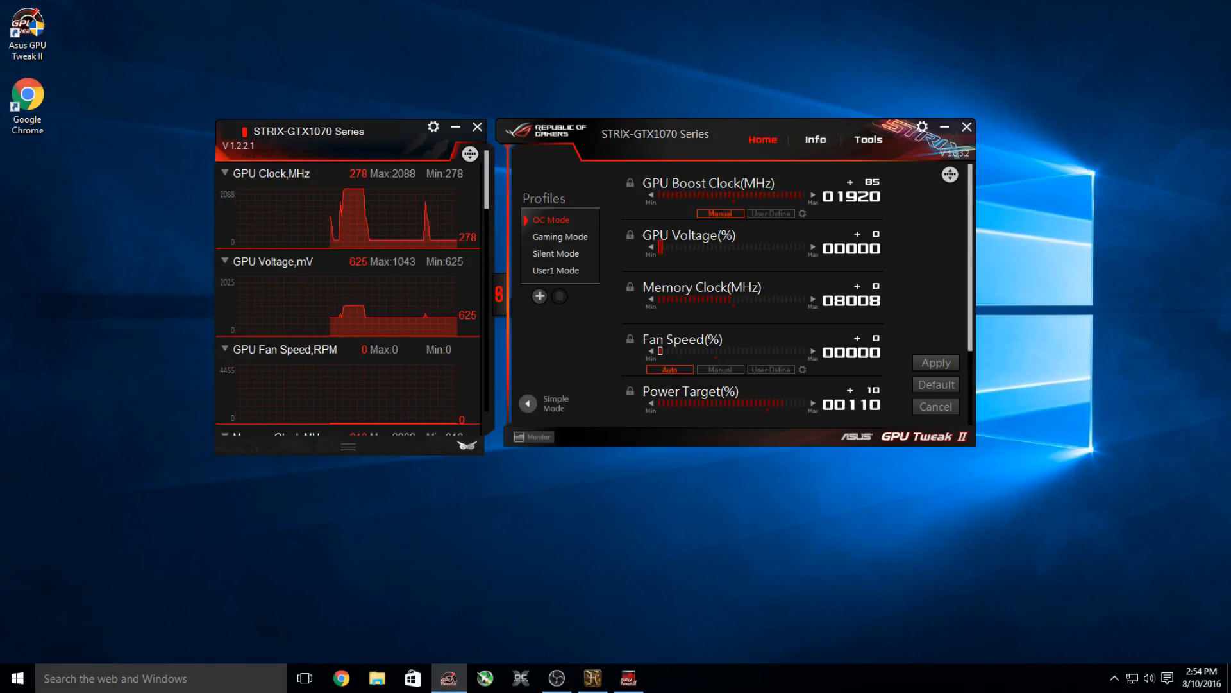
left_click_drag(734, 299, 778, 299)
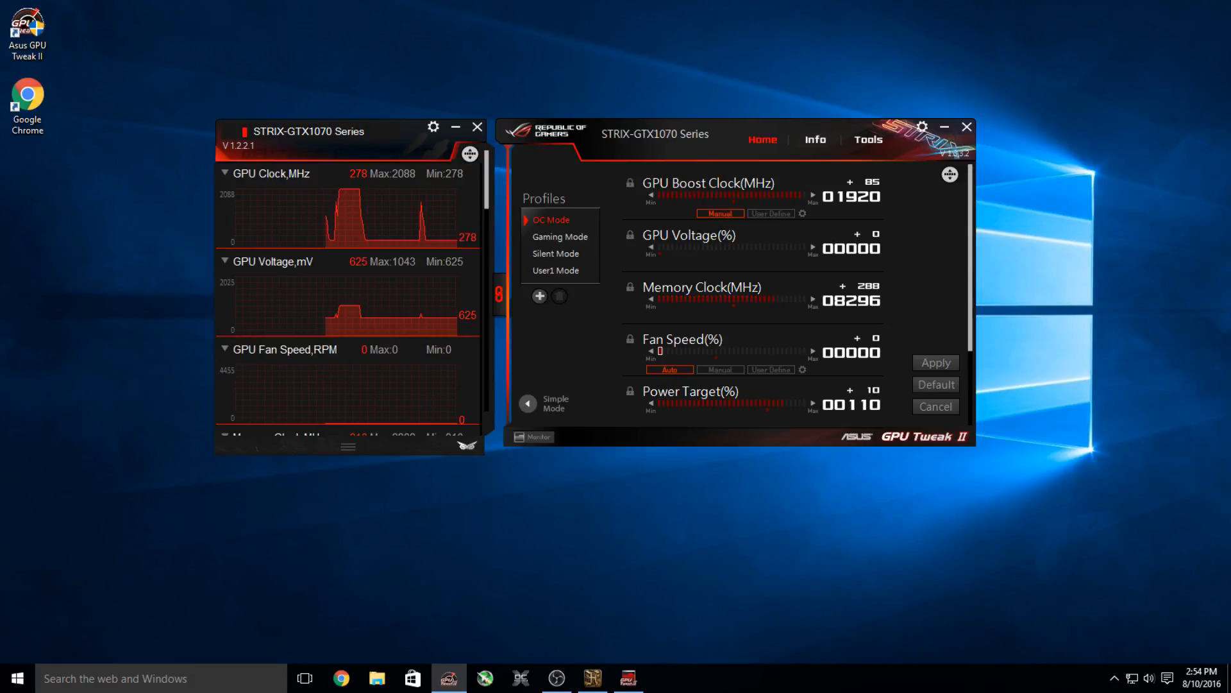
scroll(753, 295, "down", 2)
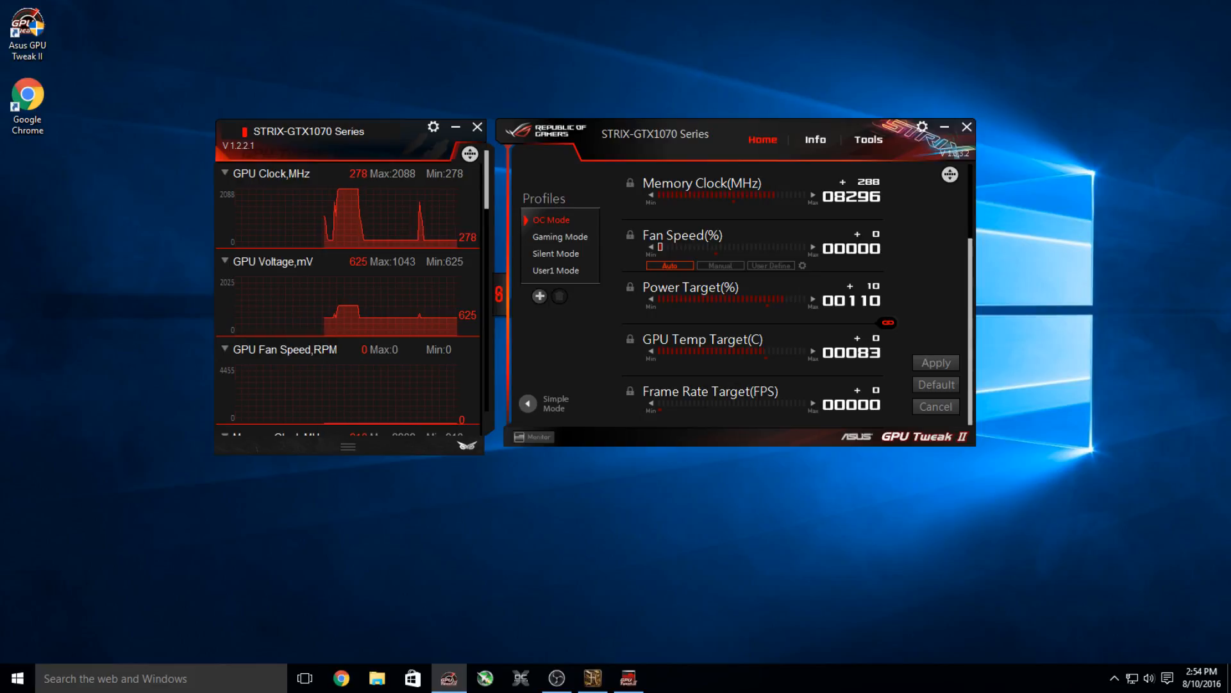
mouse_move(788, 299)
left_mouse_down()
mouse_move(845, 291)
mouse_move(787, 308)
left_mouse_up()
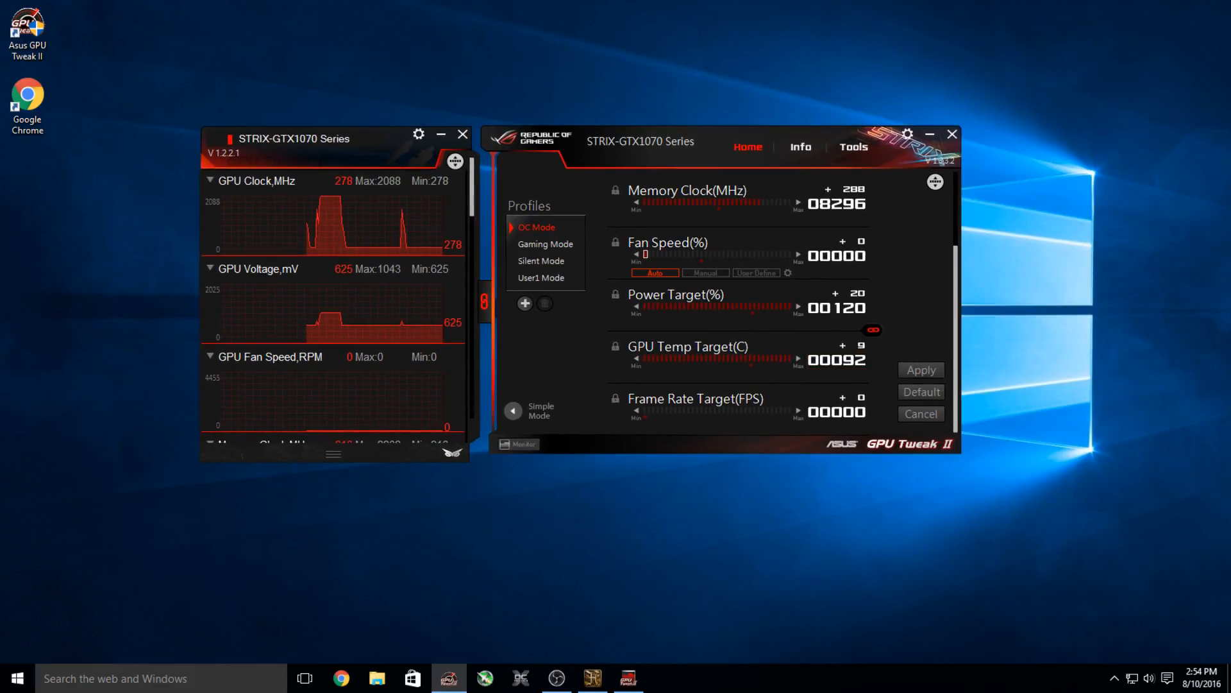
left_click(922, 370)
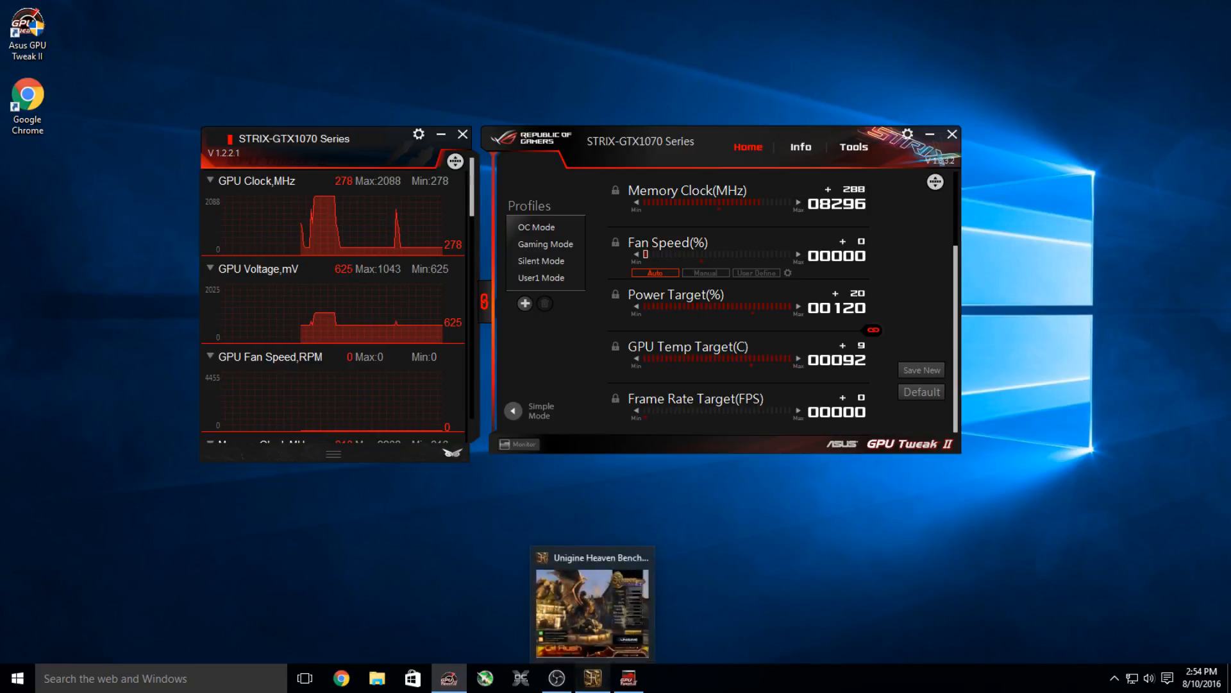
Step: Switch to Unigine Heaven Benchmark and review the available presets and resolutions, keeping Custom and 1680x1050
left_click(593, 678)
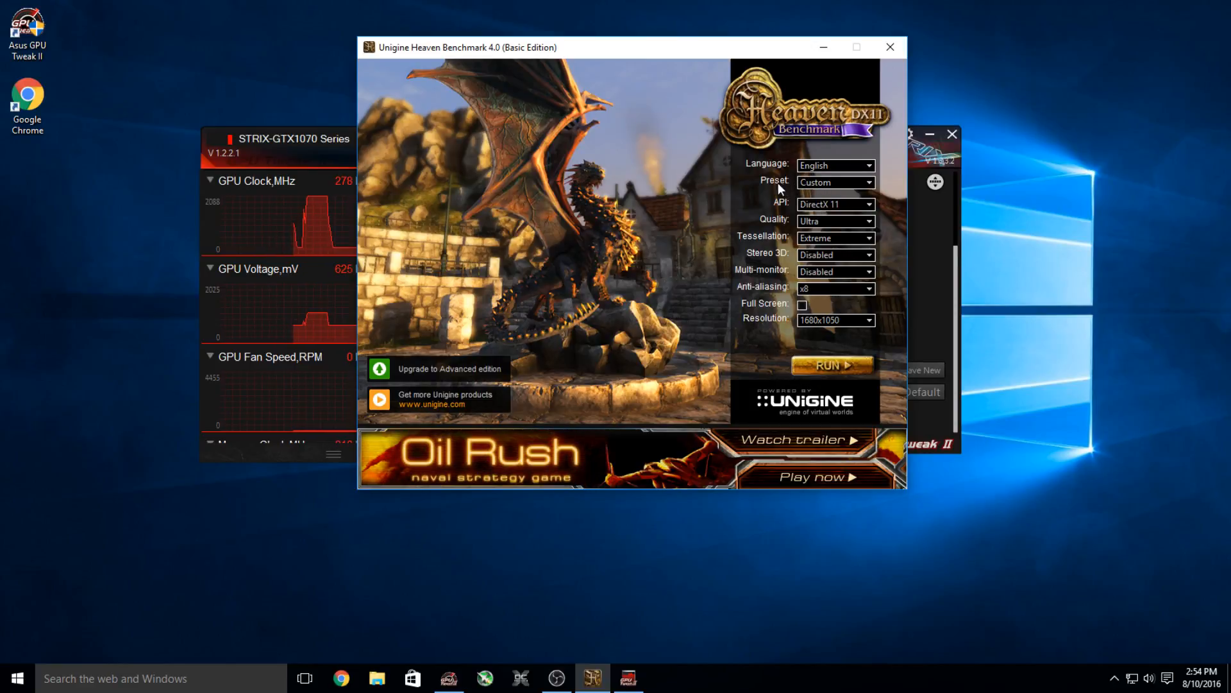
left_click(841, 183)
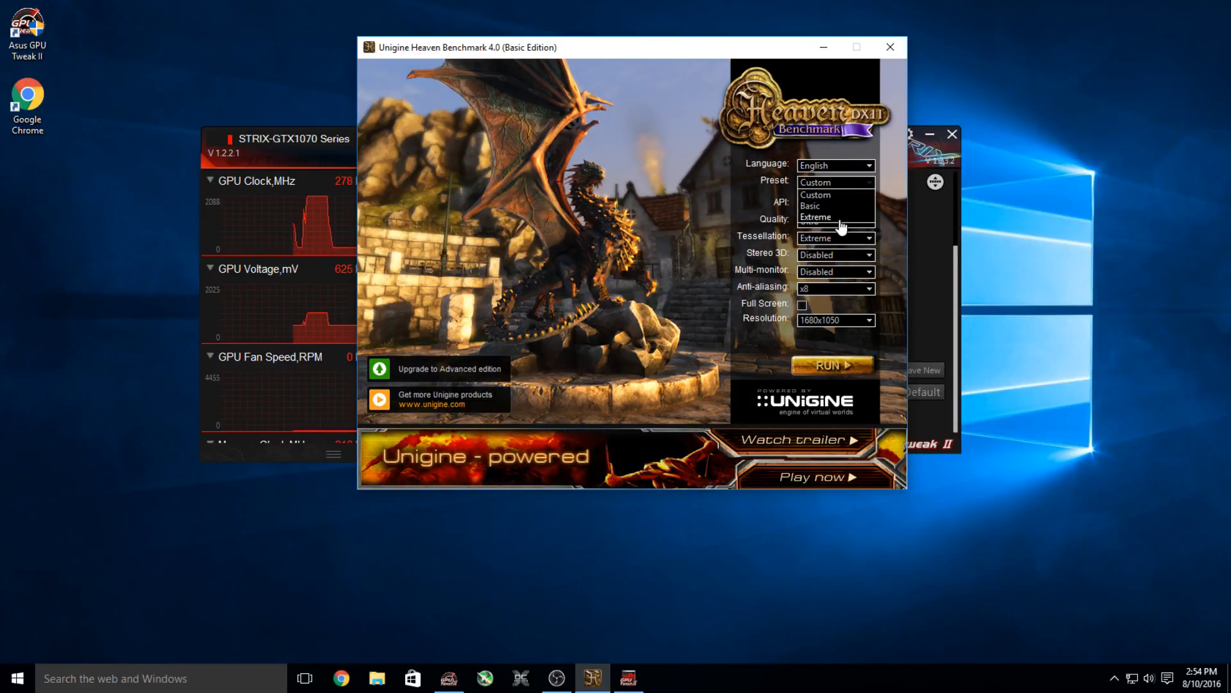
left_click(768, 222)
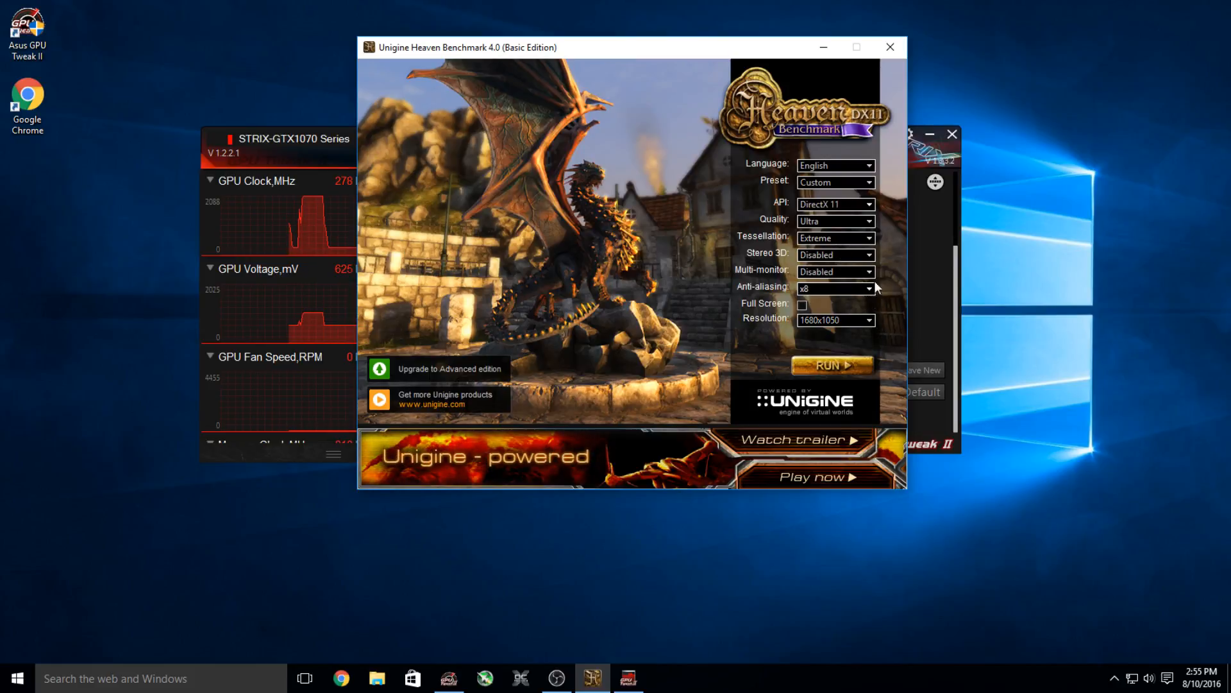
left_click(855, 321)
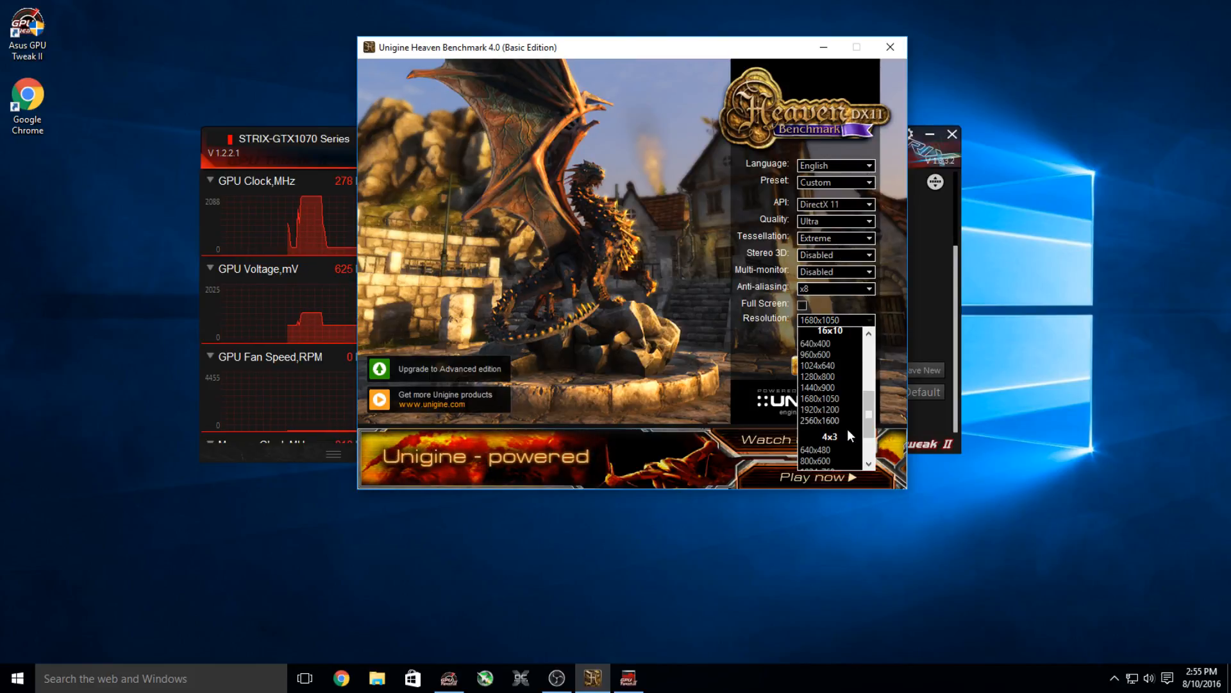
left_click(817, 320)
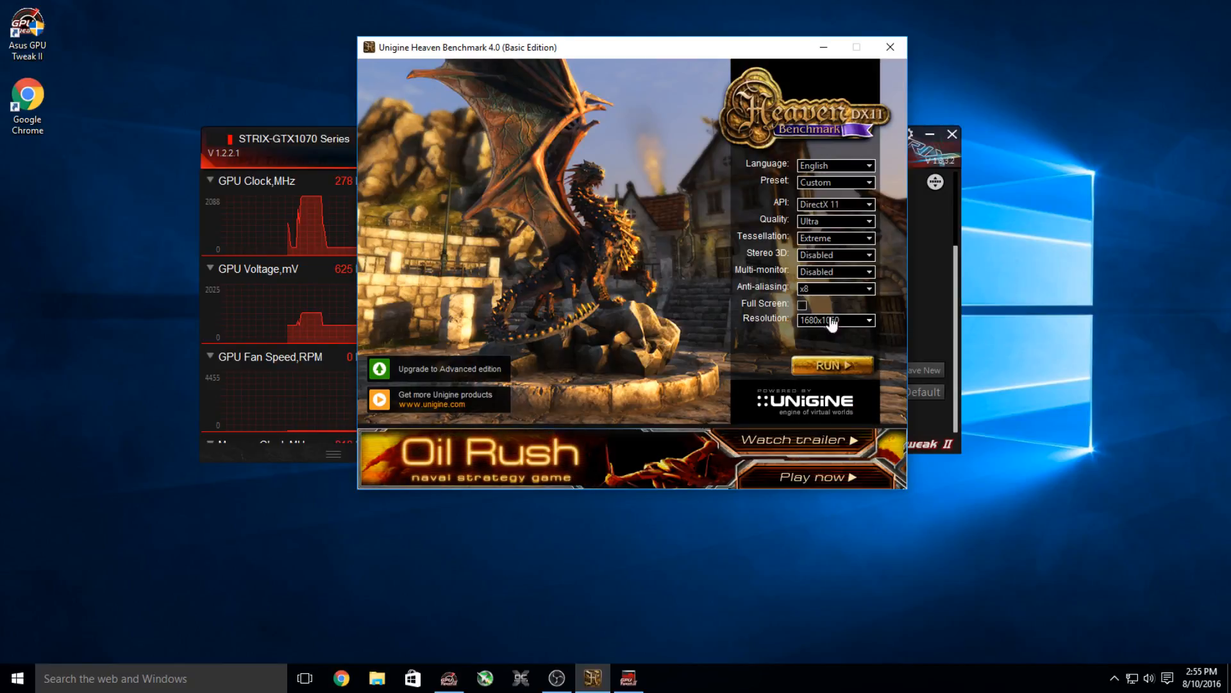
Step: Run the Heaven benchmark with the Custom preset at 1680x1050, quit the run and dismiss the launcher
left_click(839, 367)
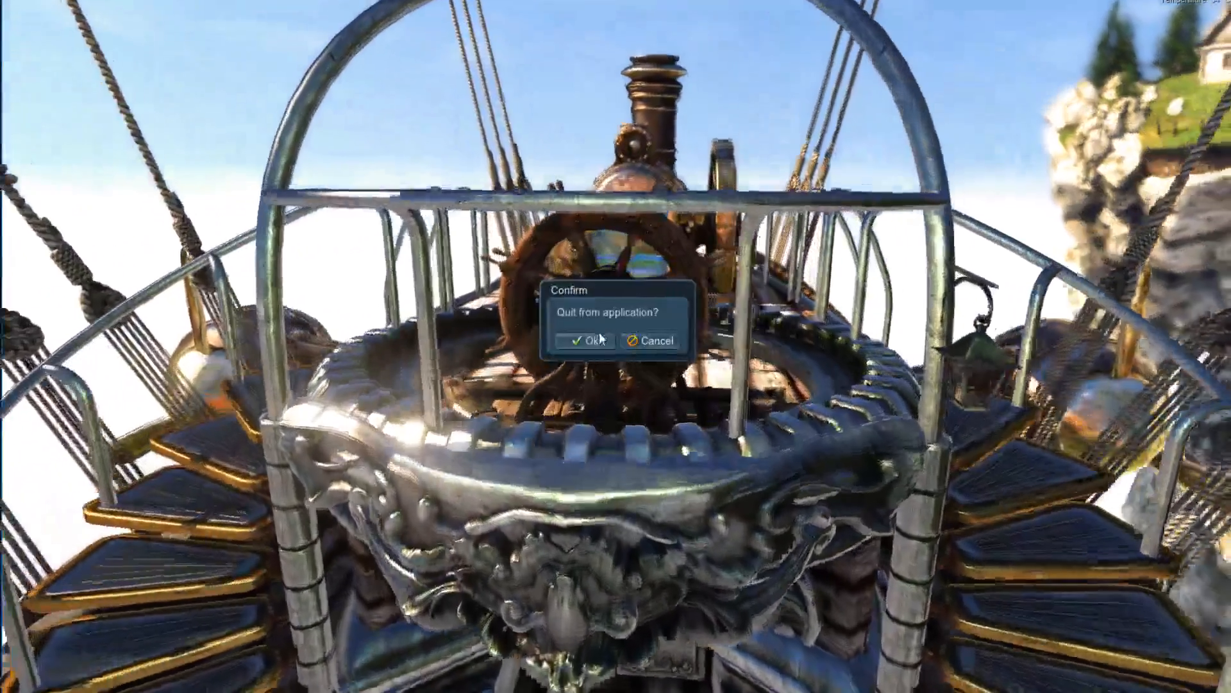
left_click(596, 340)
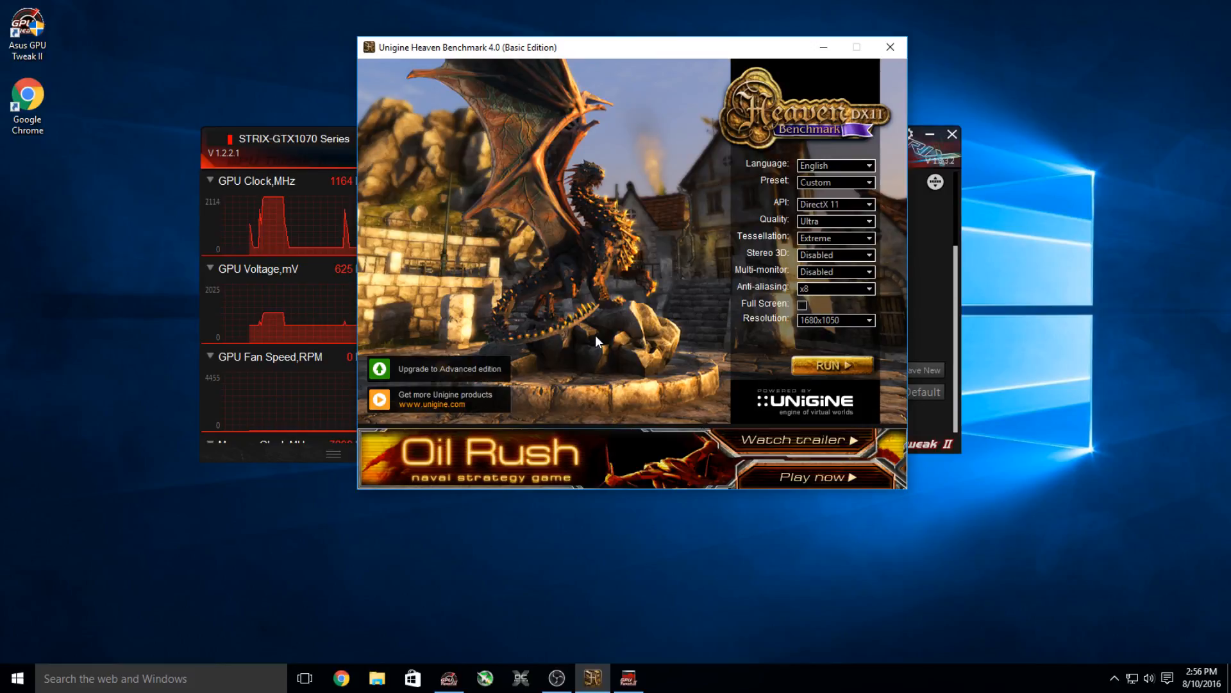
left_click(898, 45)
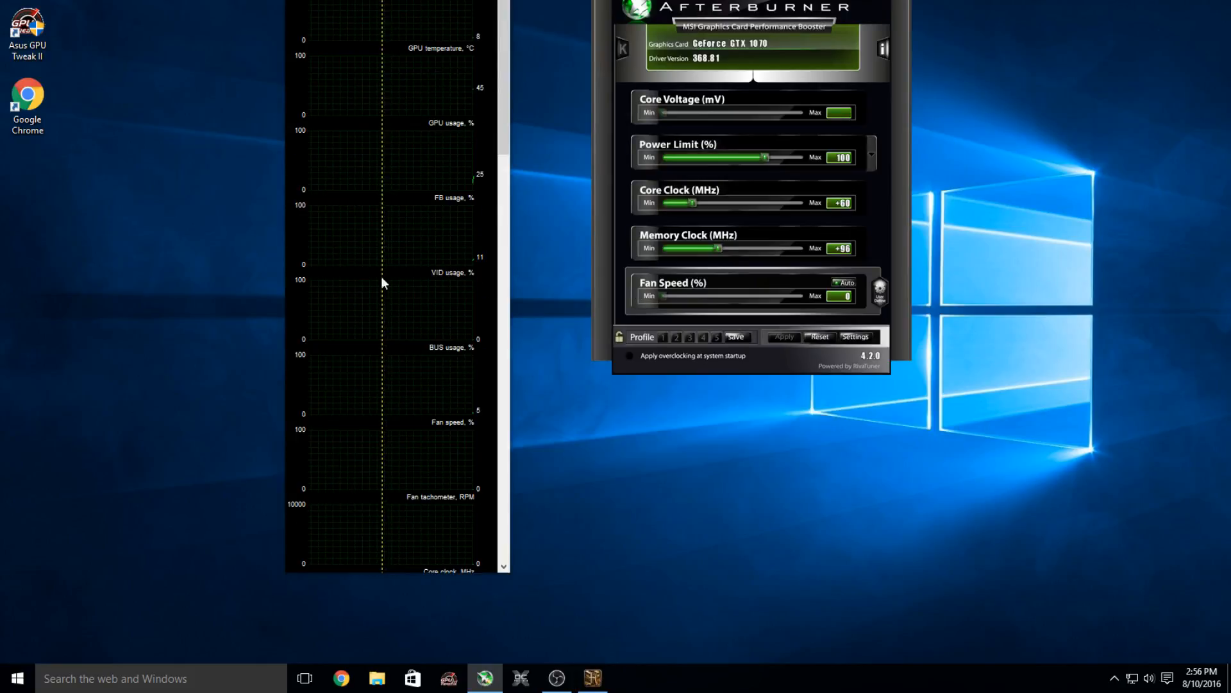
Step: In MSI Afterburner, look through the monitoring graphs and set the core clock offset to +100 MHz and memory clock offset to +150 MHz
scroll(338, 314, "down", 10)
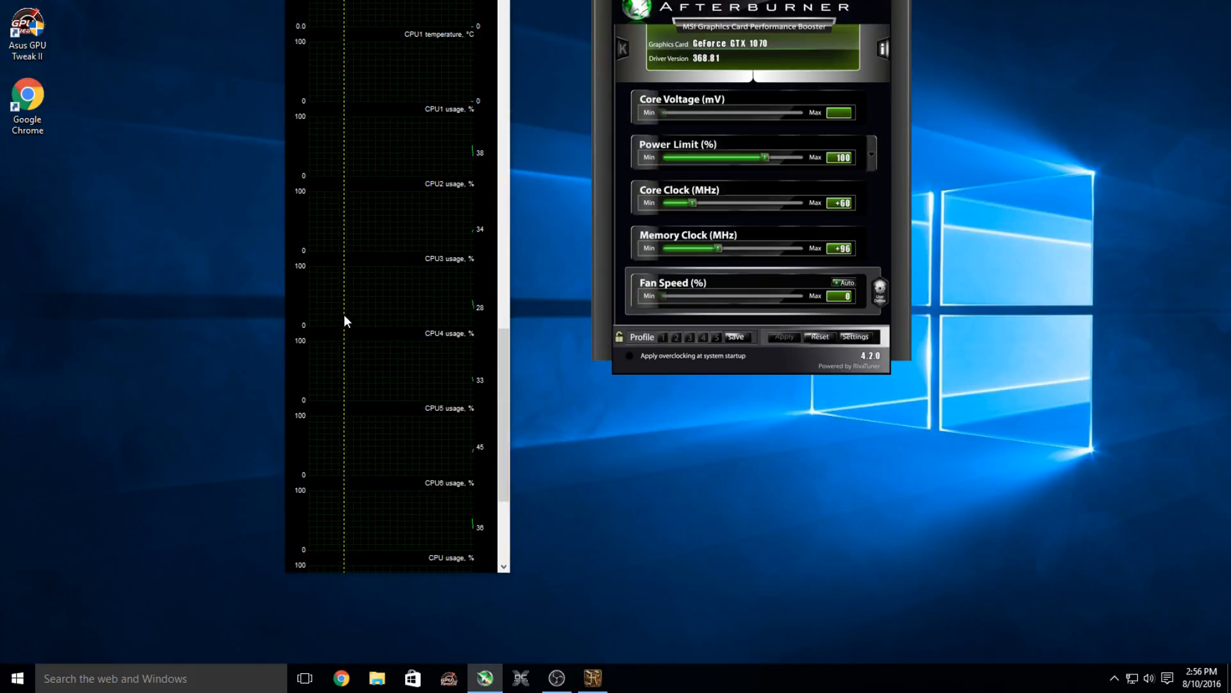
scroll(345, 311, "up", 10)
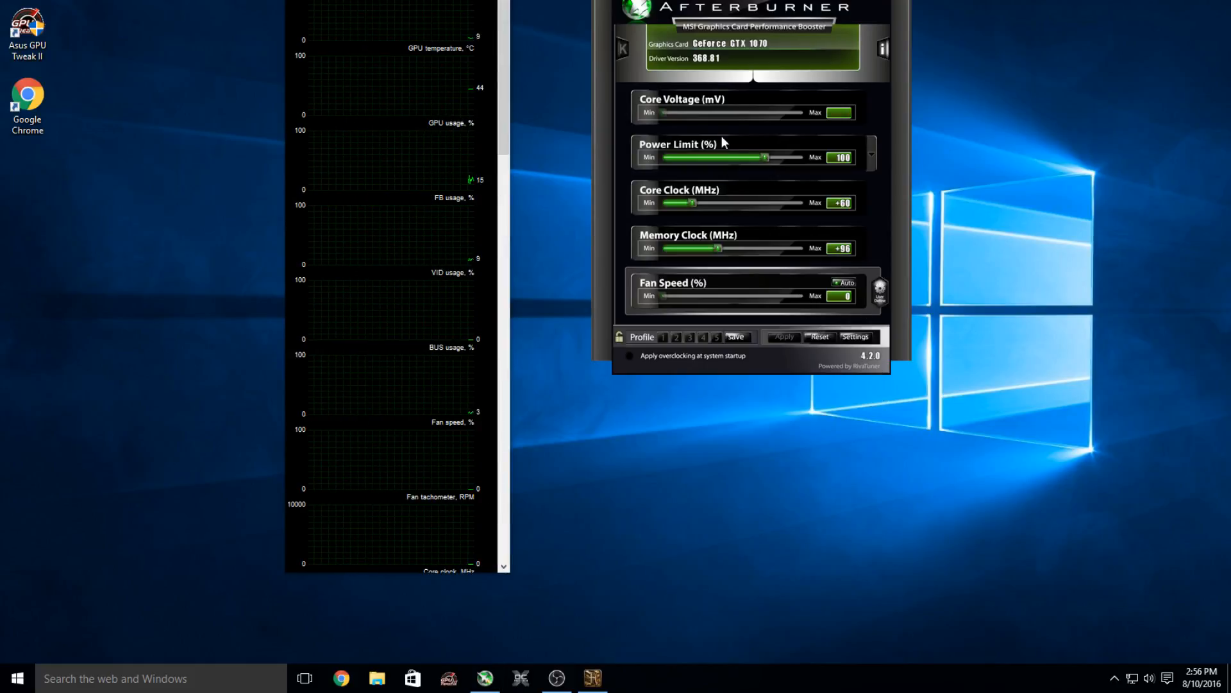
left_click_drag(694, 200, 701, 200)
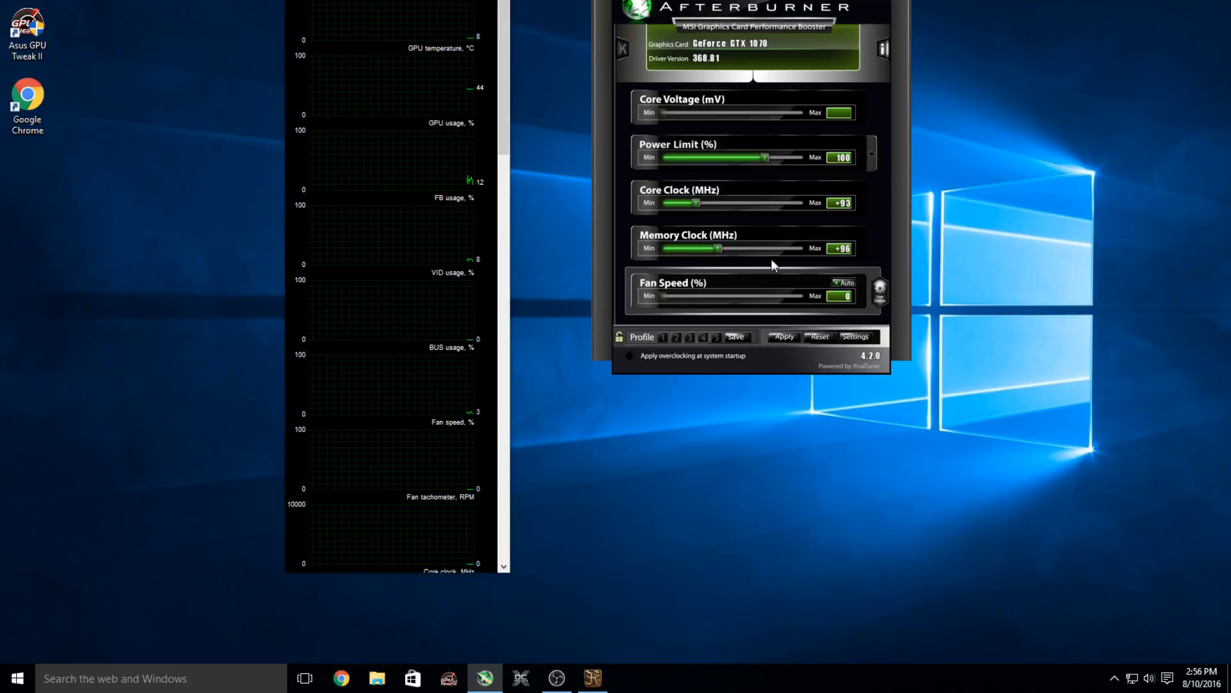
left_click(824, 338)
key("Return")
key("Return")
Step: Raise the power limit to 120%, check the linked temperature limit and apply the overclock
left_click_drag(765, 157, 807, 157)
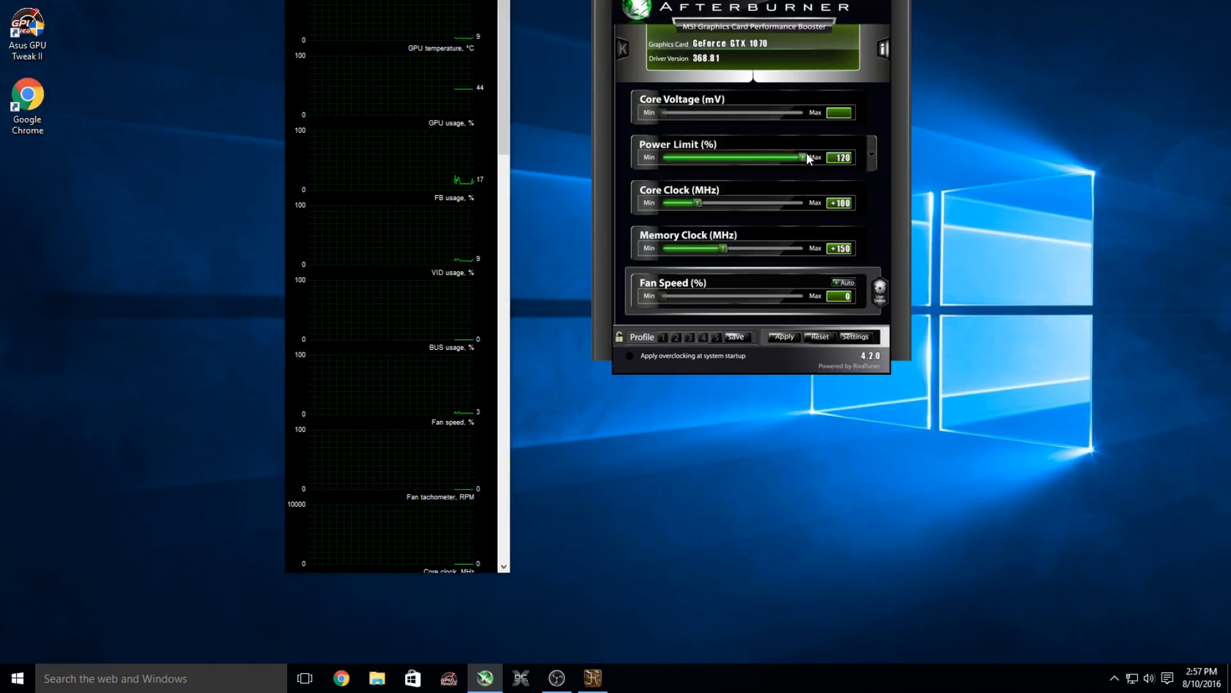
left_click(873, 153)
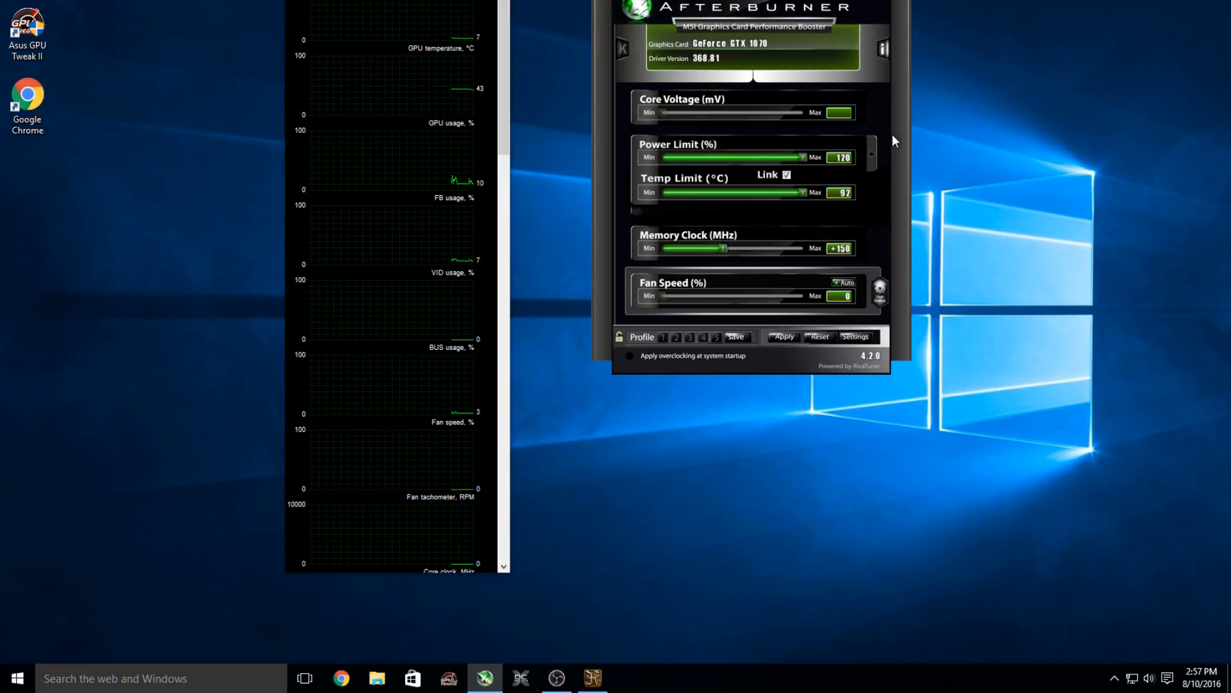
left_click(875, 153)
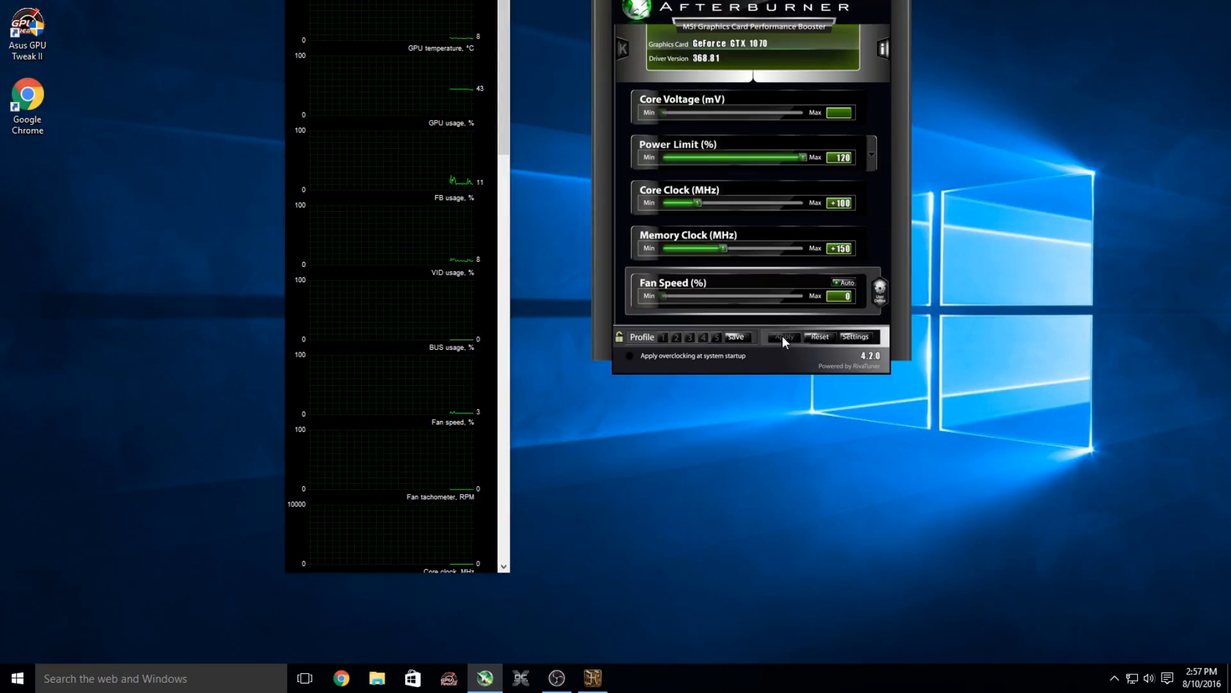
Step: Run the Heaven benchmark again to test the Afterburner overclock, quit the run and minimize its launcher
left_click(593, 678)
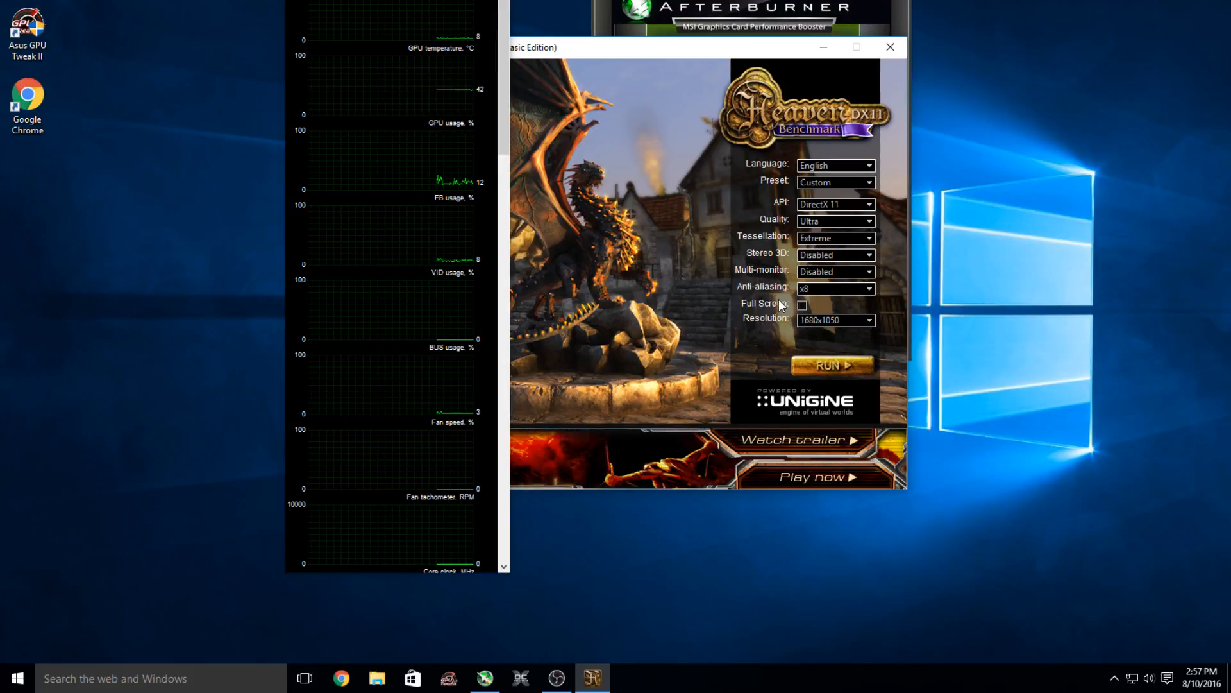
left_click(820, 369)
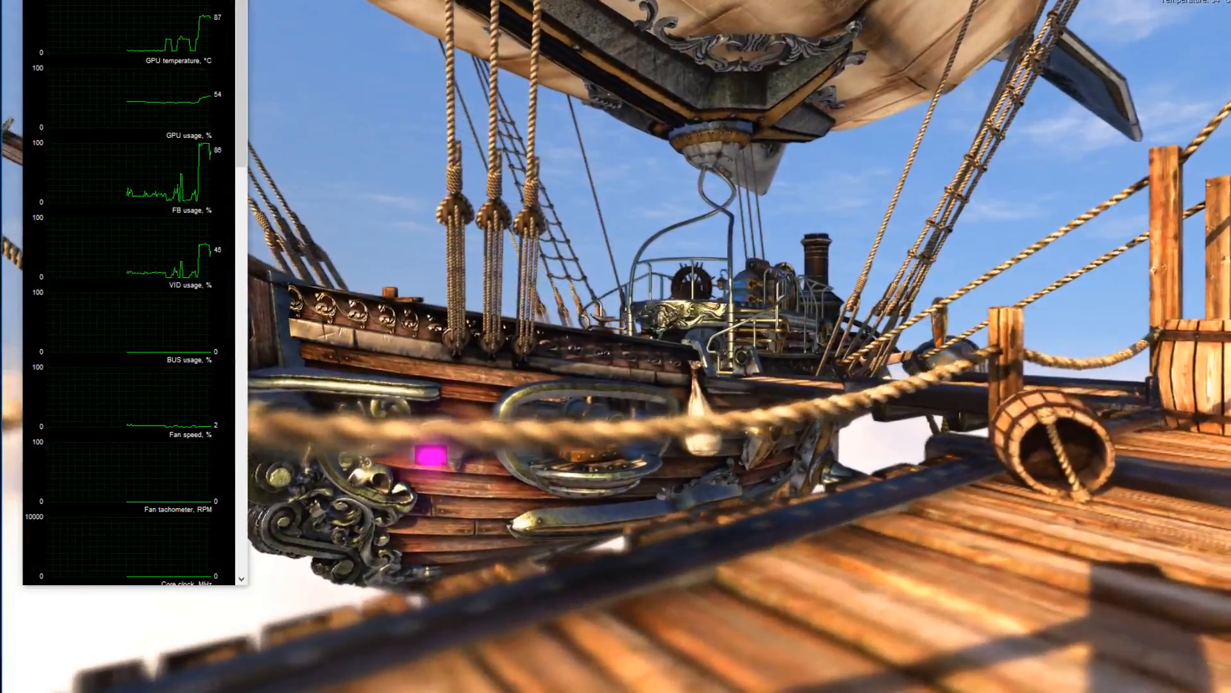
key("Escape")
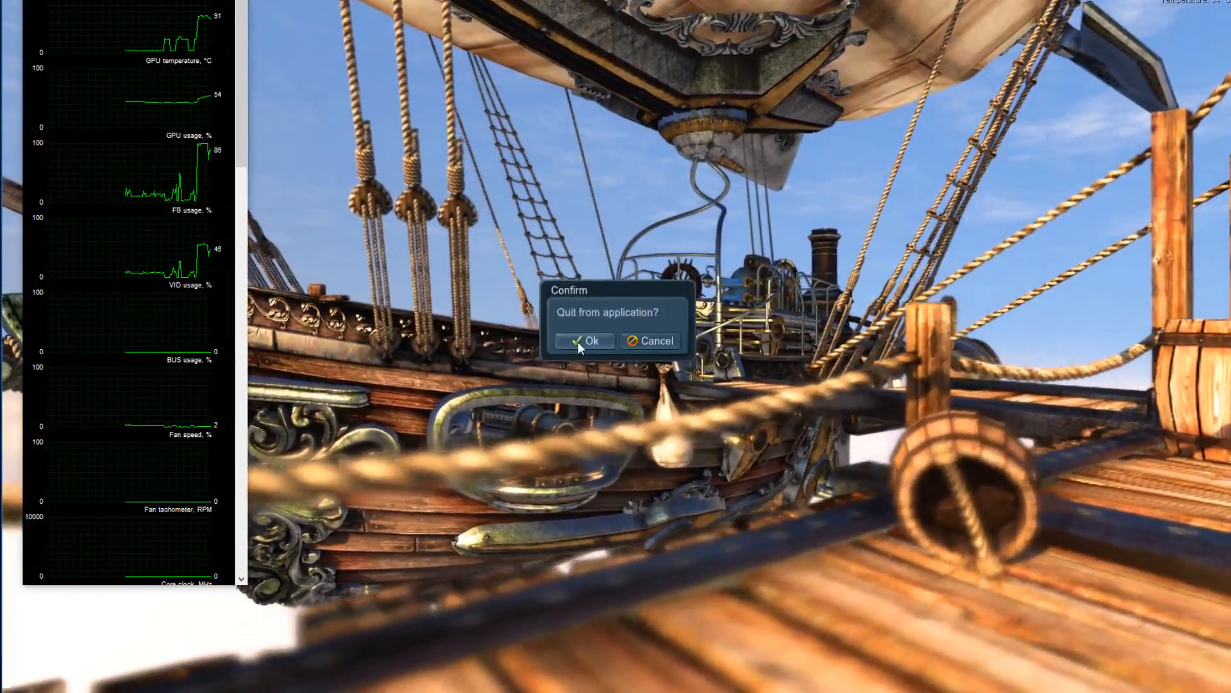
left_click(580, 340)
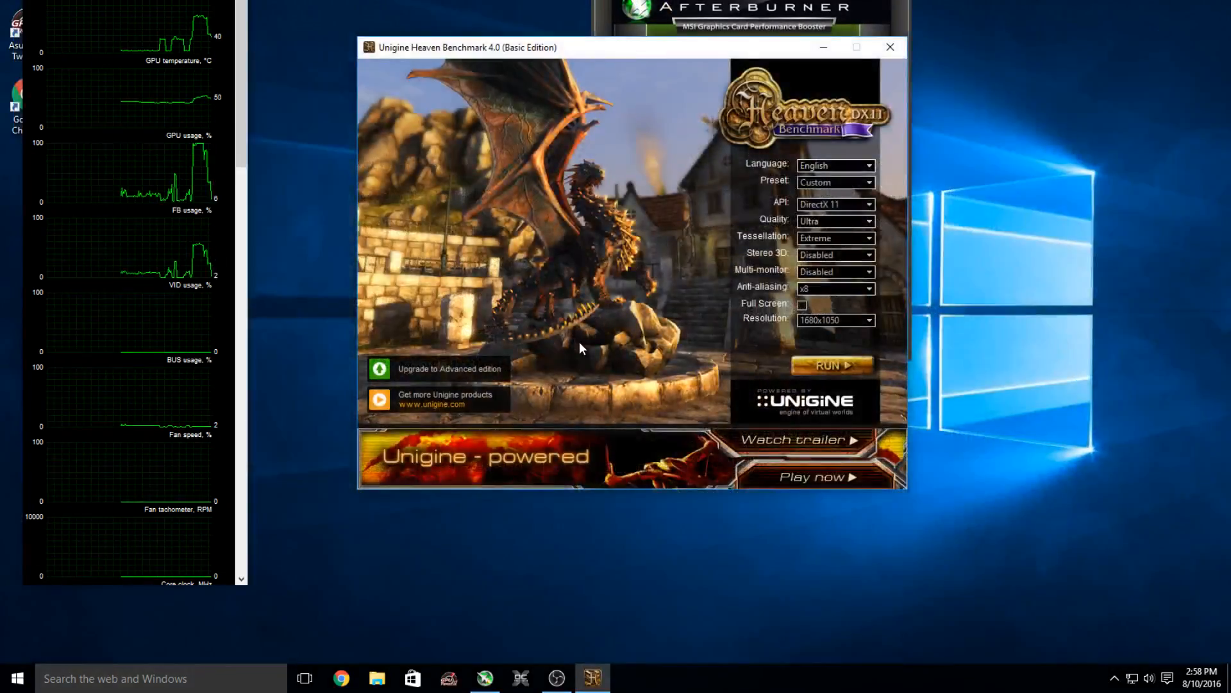
left_click(817, 49)
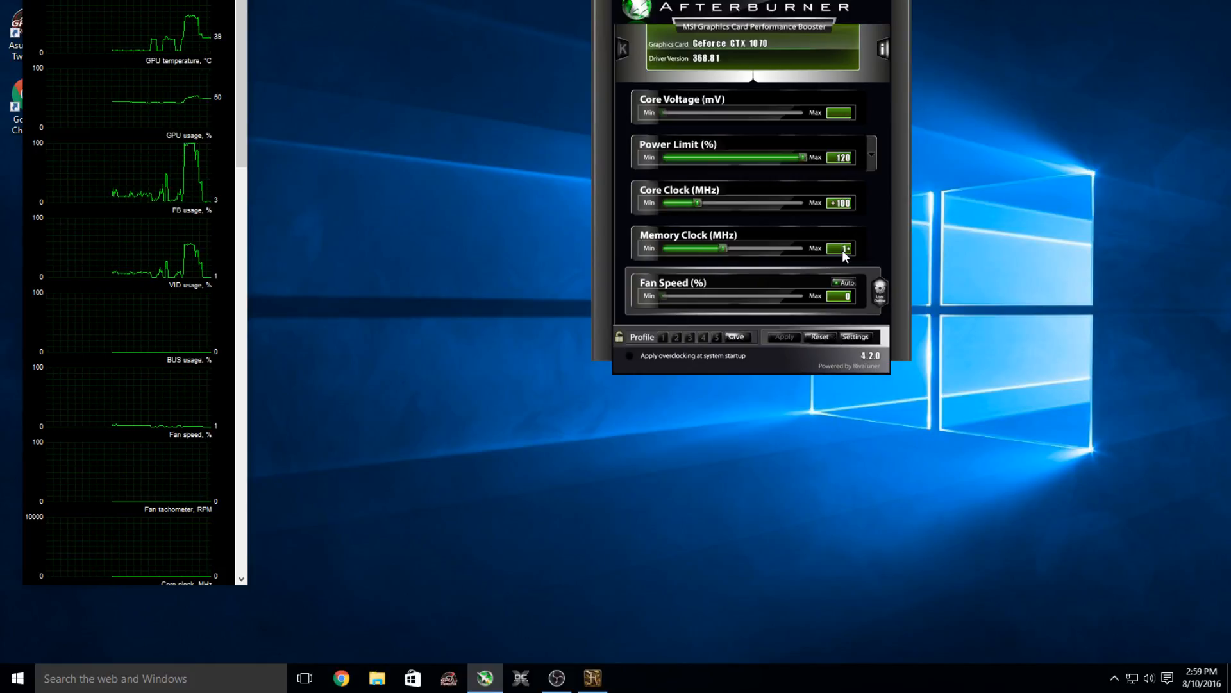
Step: Lower the memory clock offset in MSI Afterburner first to +100 MHz and finally to +50 MHz
type("100")
key("Return")
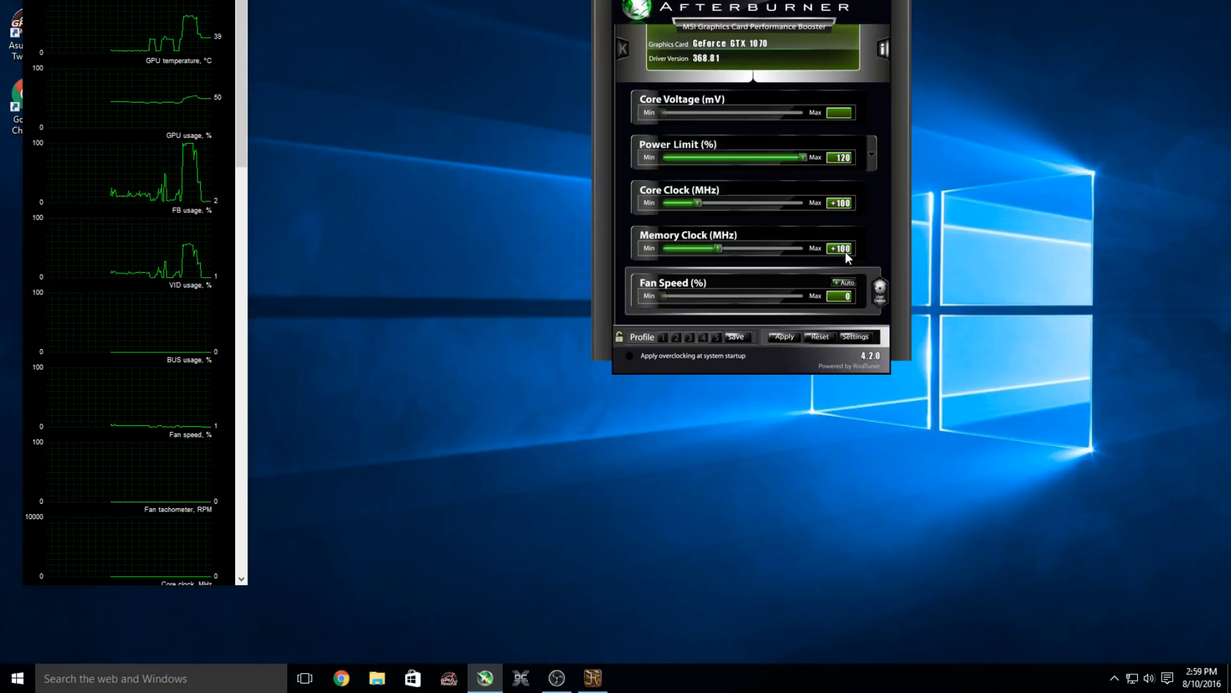
left_click(846, 252)
type("50")
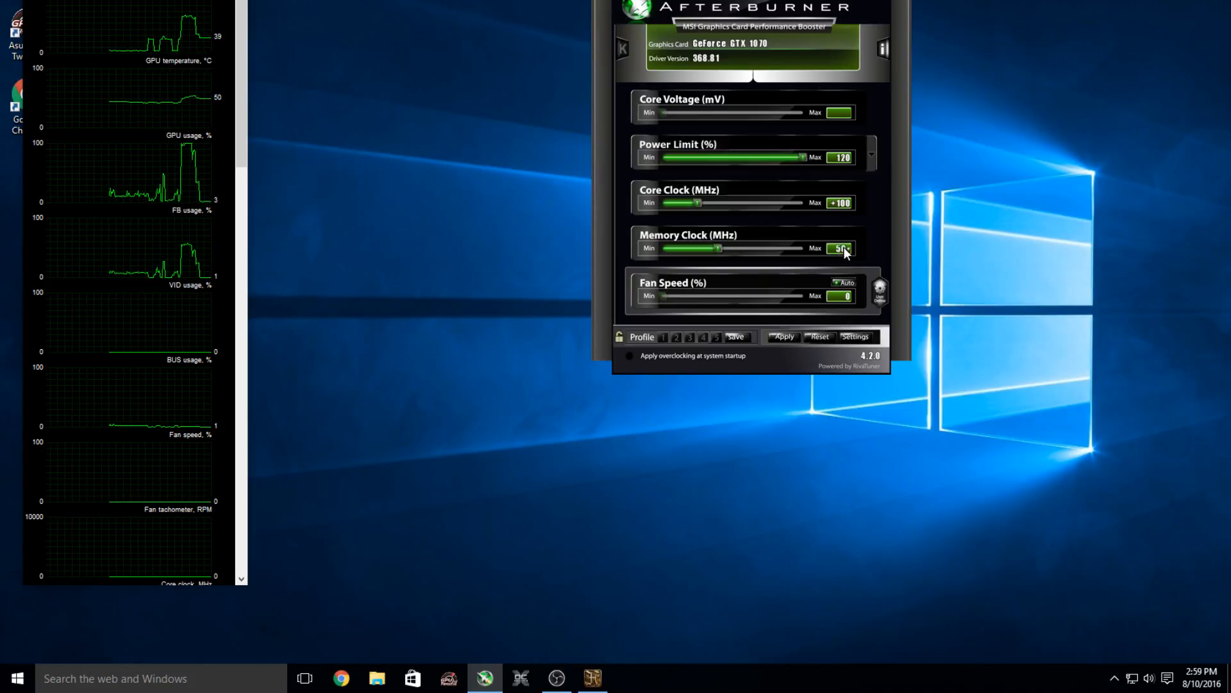
key("Return")
Step: Set the core clock offset to +50 MHz
left_click(842, 204)
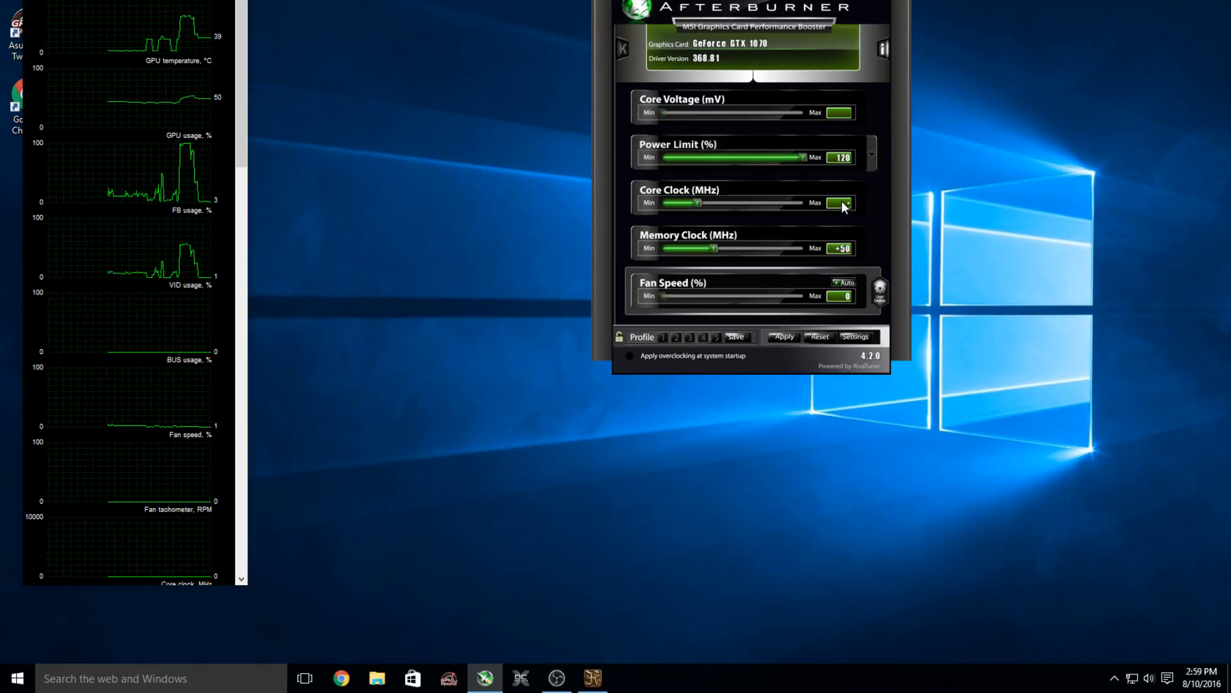
type("50")
key("Return")
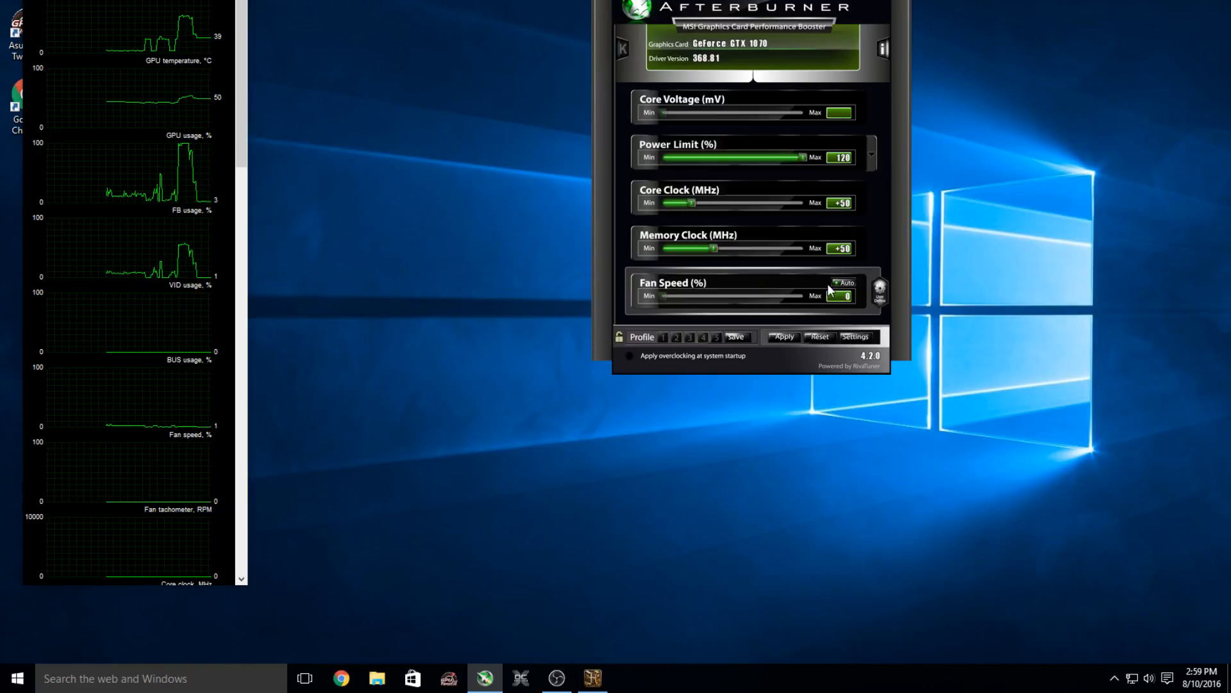
Step: Apply the overclock in MSI Afterburner, move its window aside and bring back the Heaven benchmark launcher
left_click(787, 338)
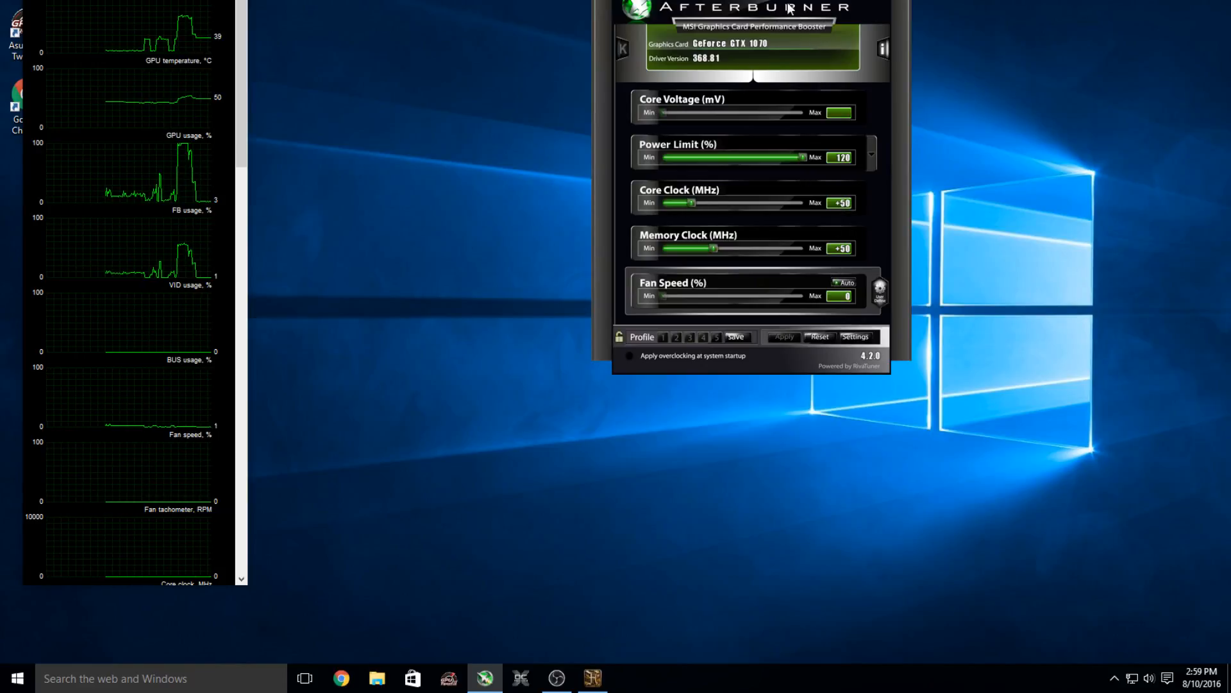
left_click_drag(795, 13, 995, 96)
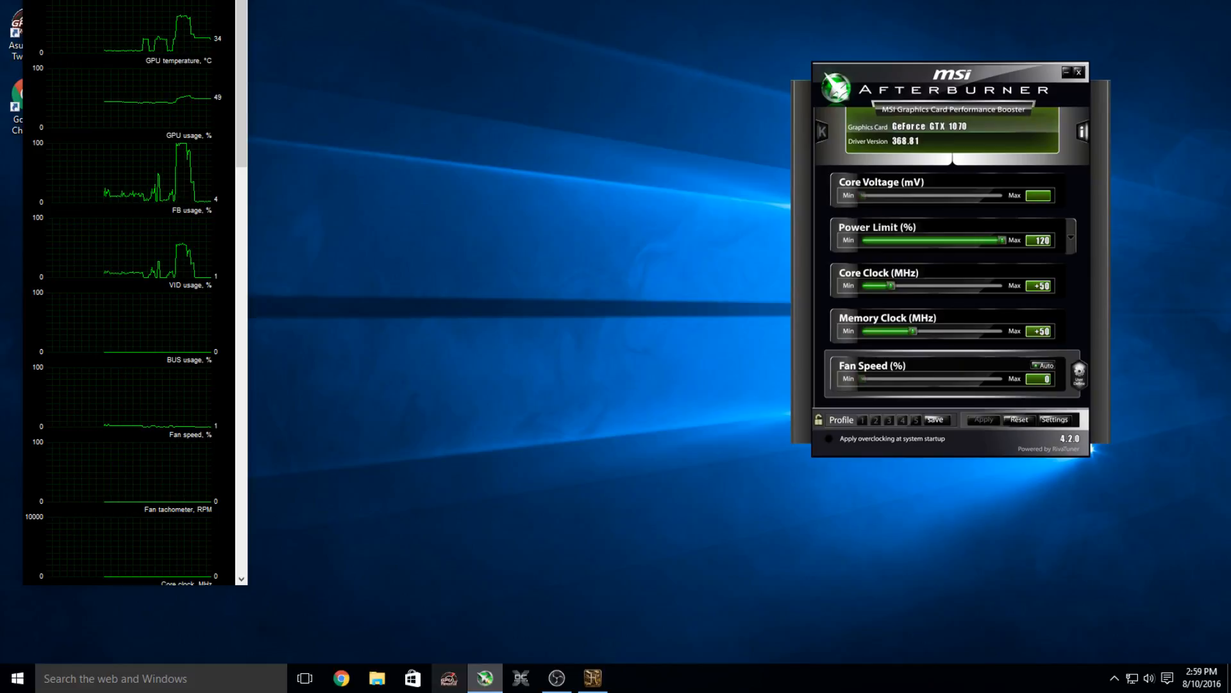
left_click(593, 678)
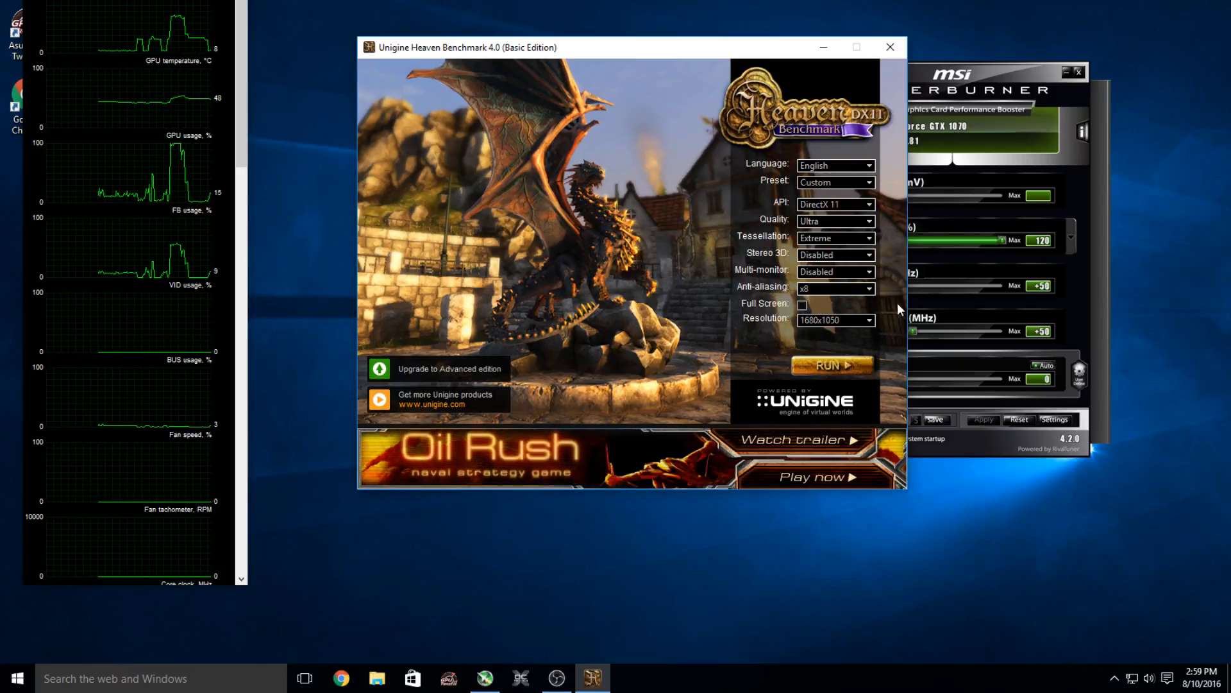
Step: Reset the MSI Afterburner overclock to its defaults and minimize the program
left_click(1023, 418)
left_click(1066, 71)
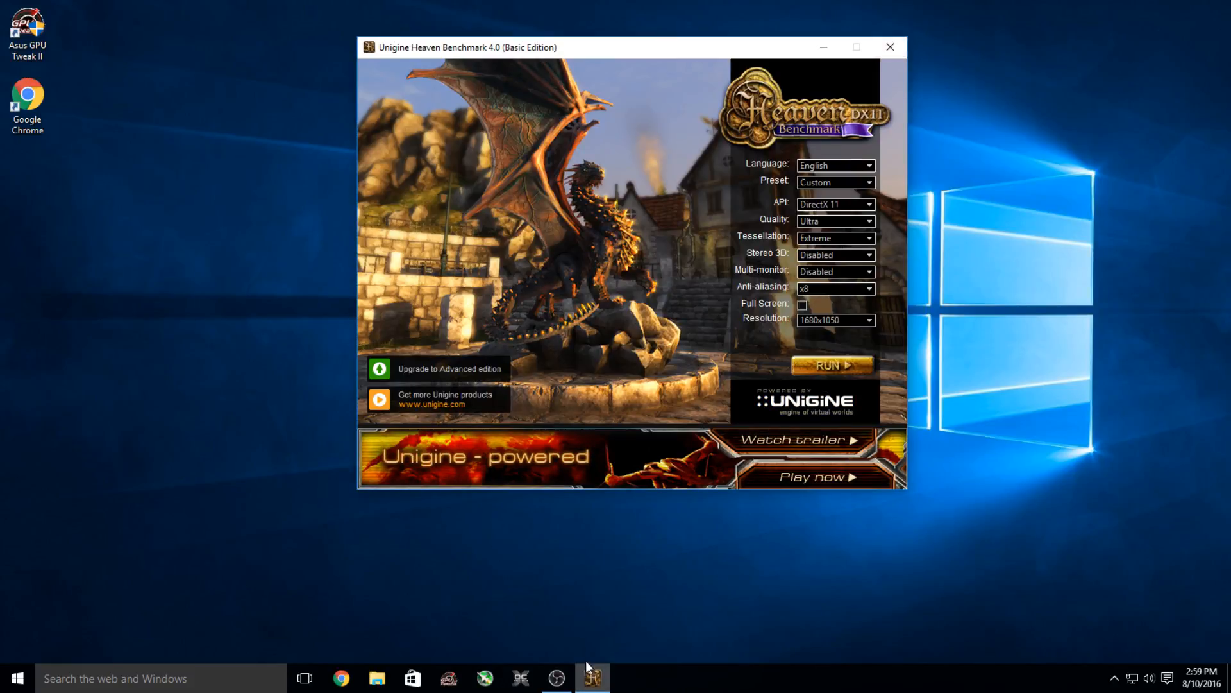
Step: Switch to EVGA Precision XOC and raise the power target to 120%, with the linked temperature target at 91 °C
left_click(557, 677)
left_click(557, 677)
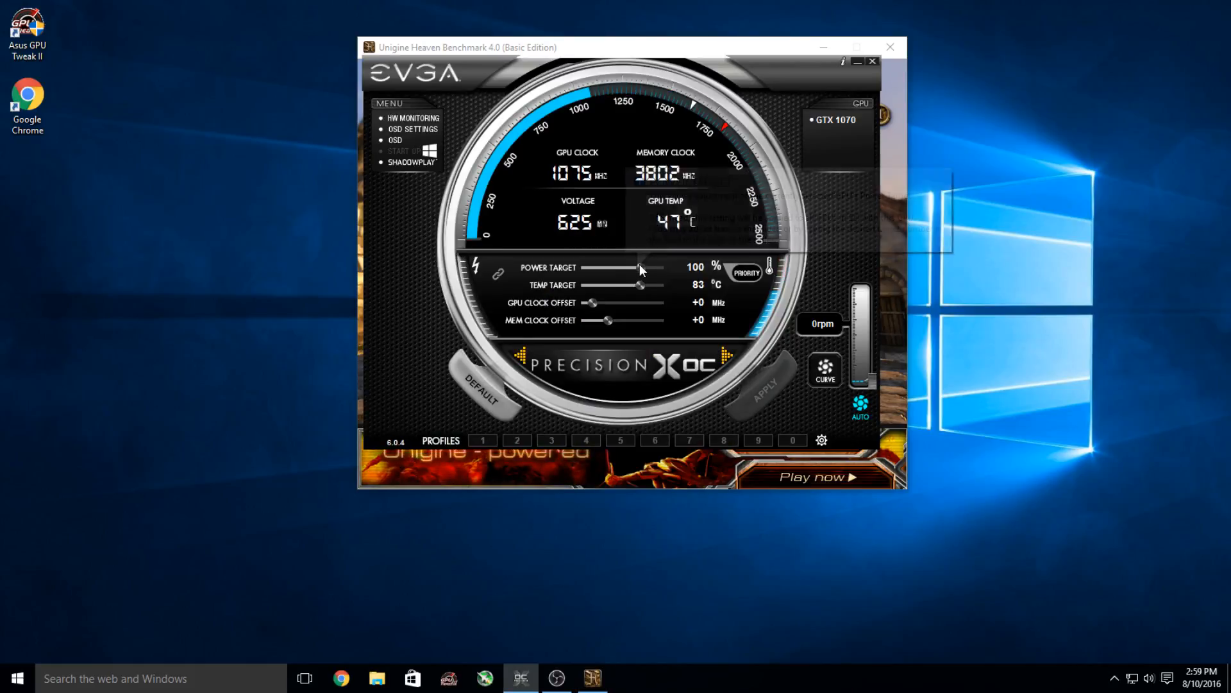
left_click_drag(640, 264, 671, 259)
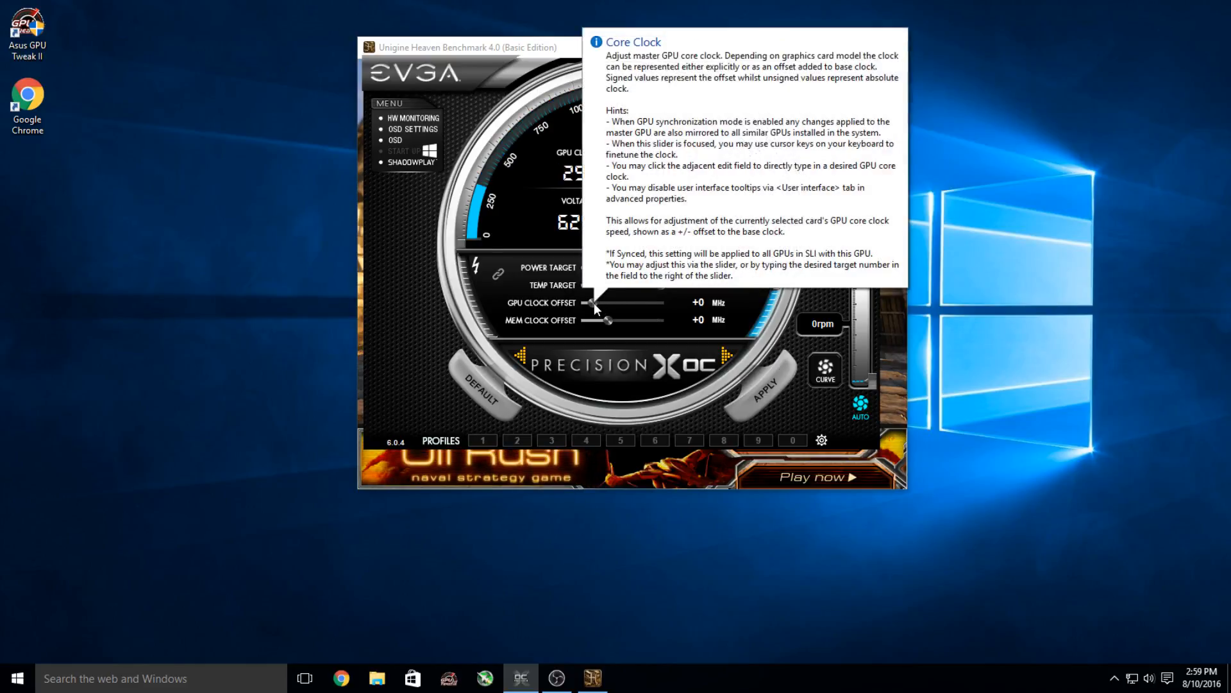
Step: Set the GPU clock offset to +60 MHz and the memory clock offset to +30 MHz, and apply the overclock
left_click(594, 303)
left_click_drag(594, 302, 596, 303)
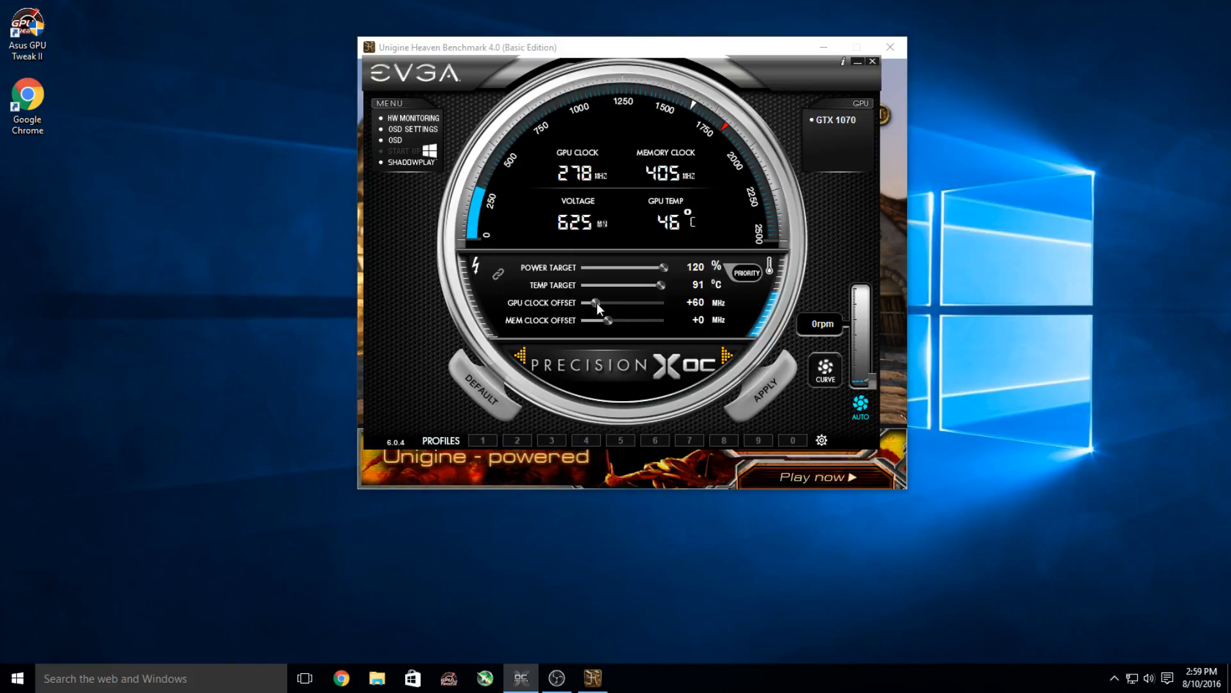
left_click(609, 320)
left_click_drag(610, 318, 610, 318)
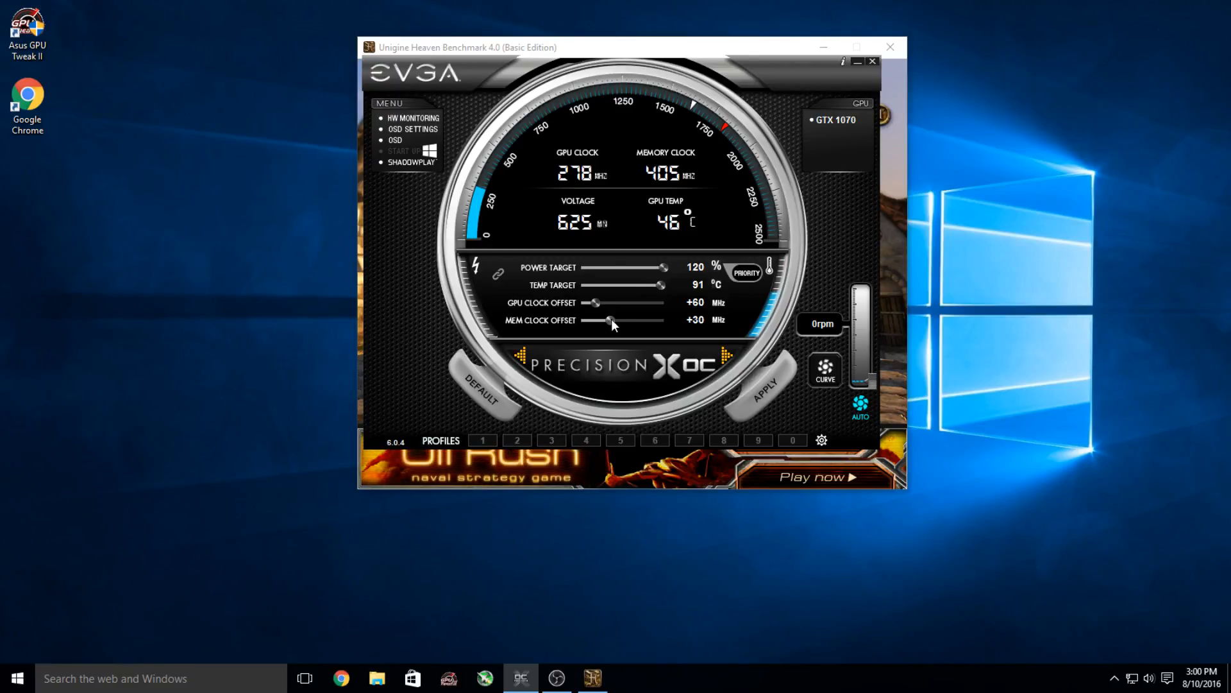
left_click(758, 385)
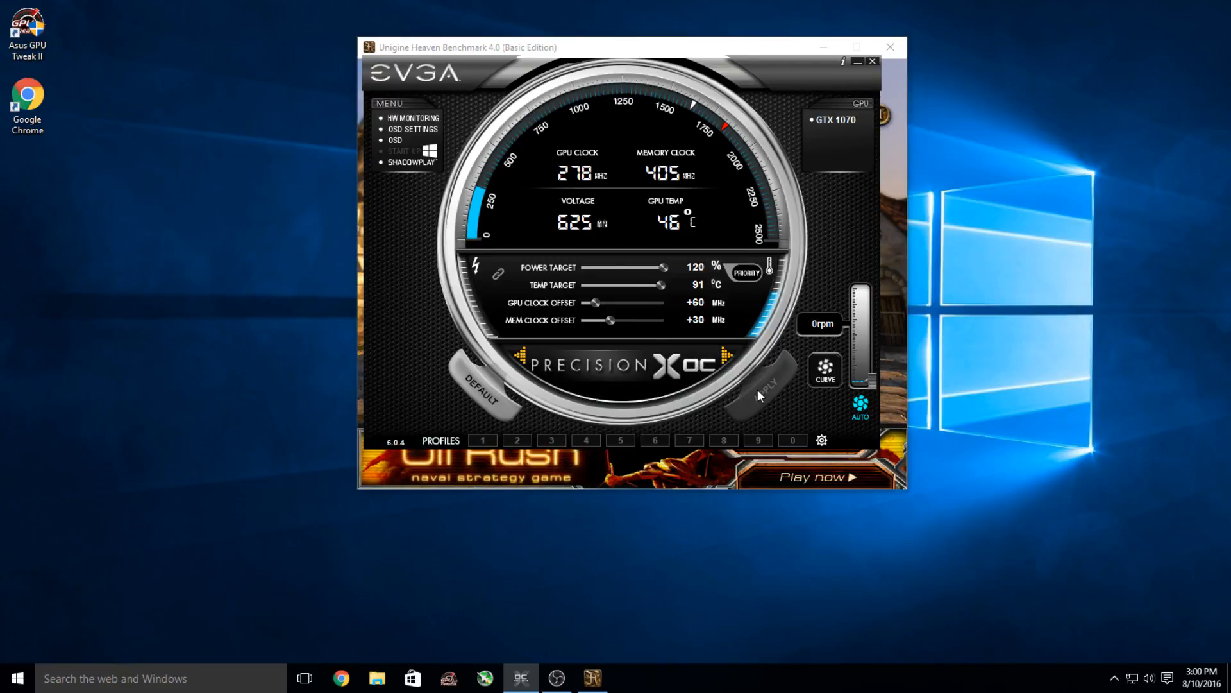
Step: Return to the Heaven launcher and start a benchmark run to test the Precision XOC overclock
left_click(894, 381)
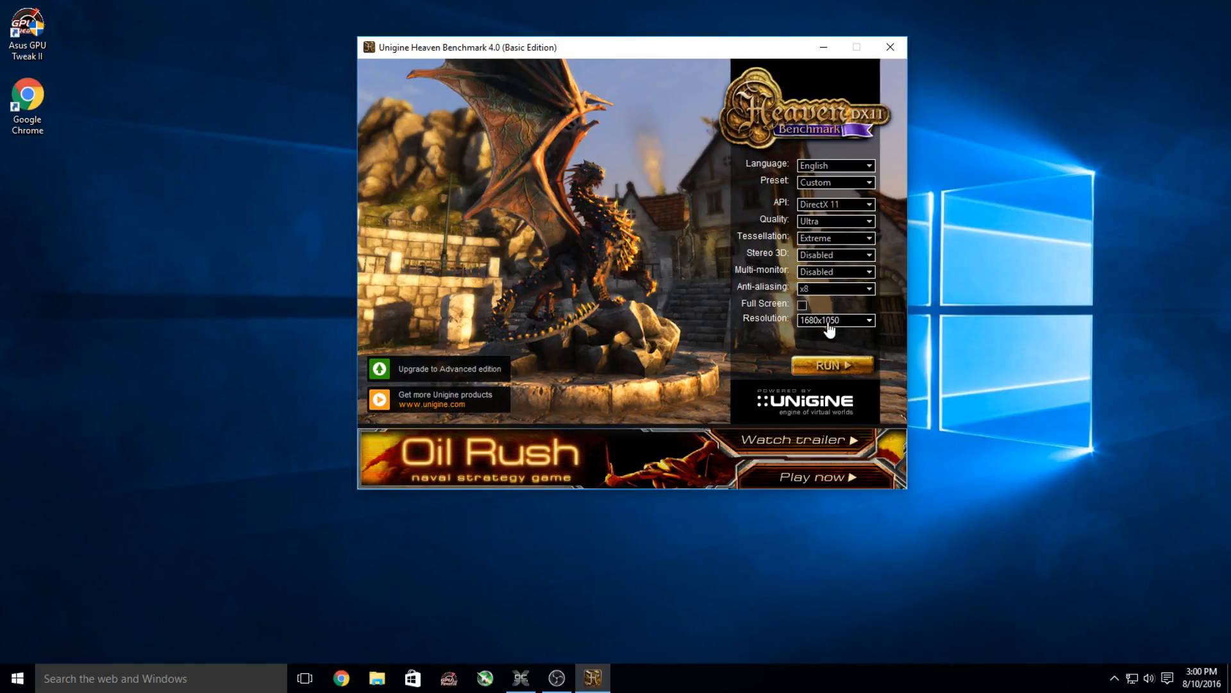
left_click(850, 371)
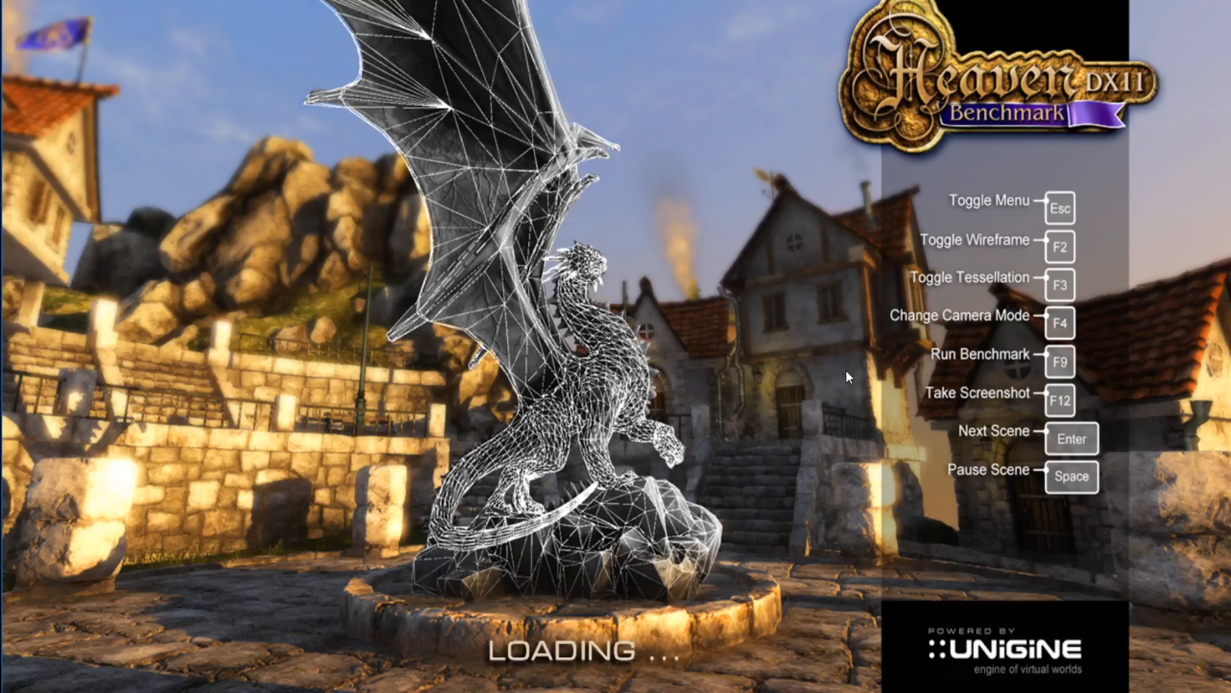